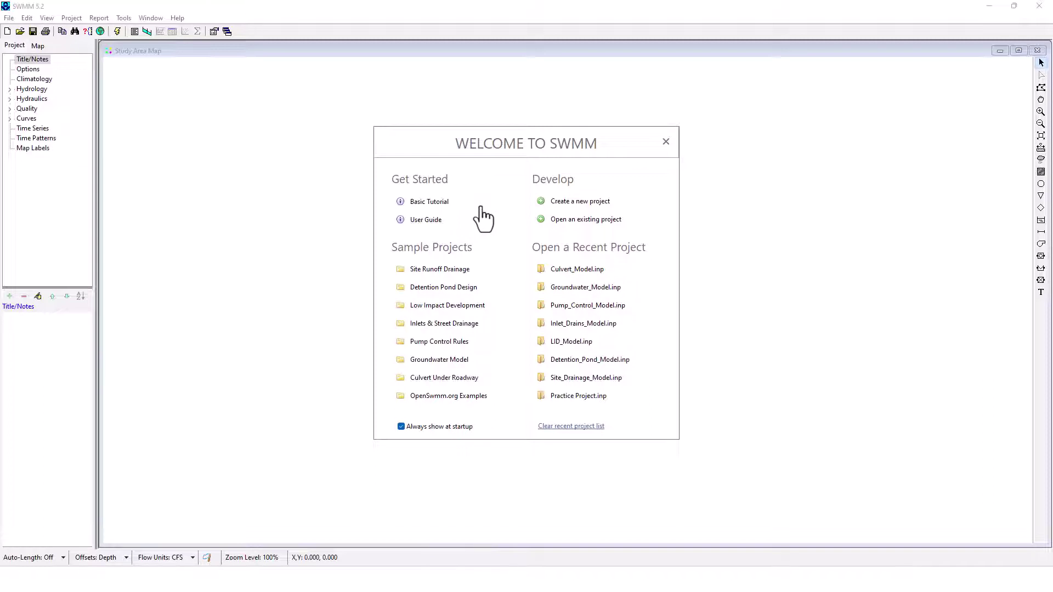
Step: Open the Pump Control Rules sample and arrange the Pump_Control_Model.txt notes beside the map
left_click(439, 342)
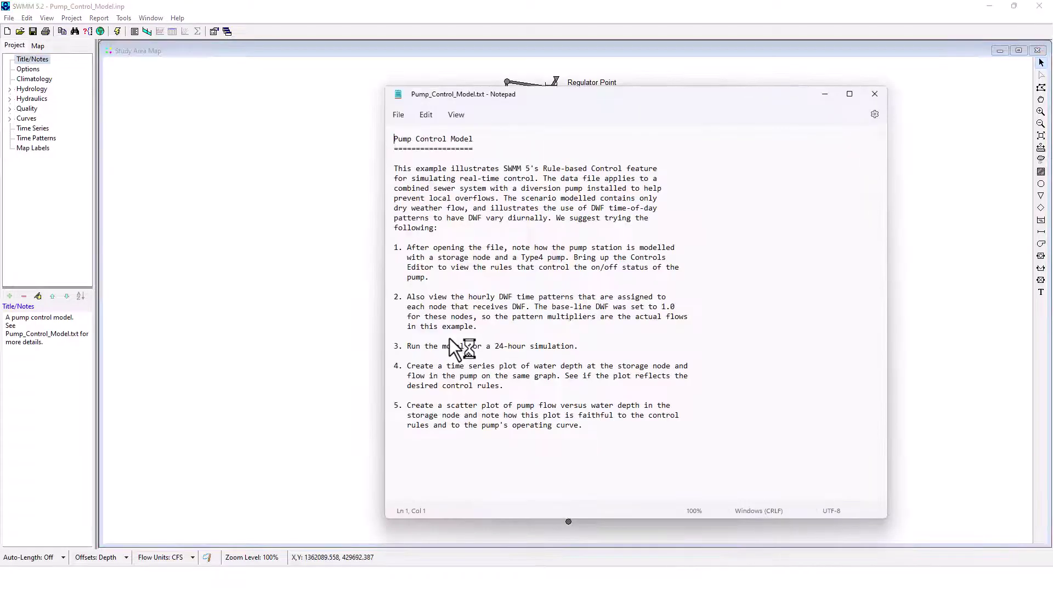
left_click_drag(534, 104, 145, 79)
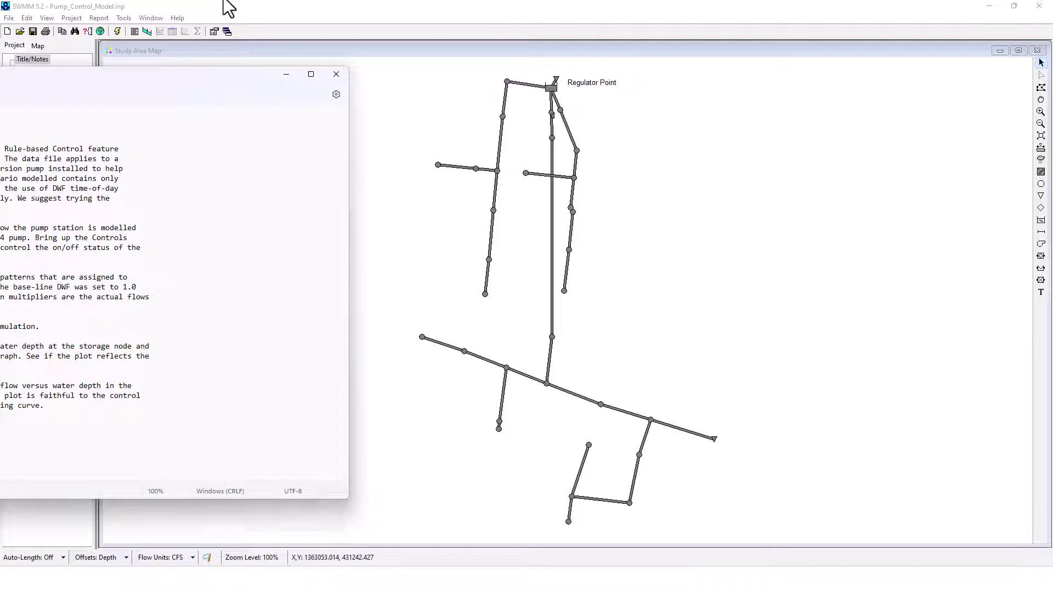
left_click_drag(197, 79, 694, 80)
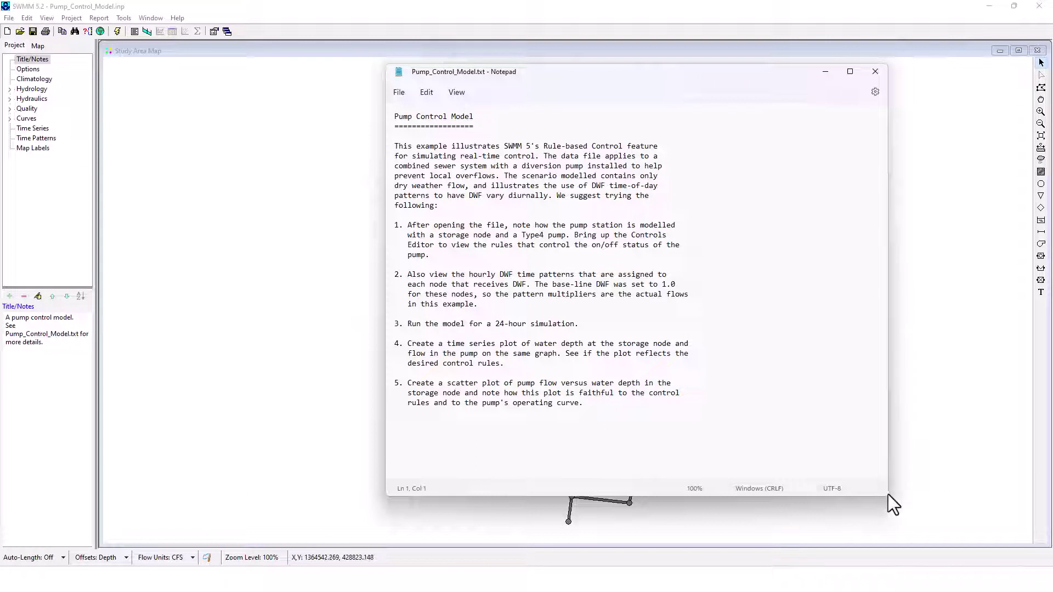
left_click_drag(888, 495, 751, 472)
left_click_drag(548, 73, 689, 67)
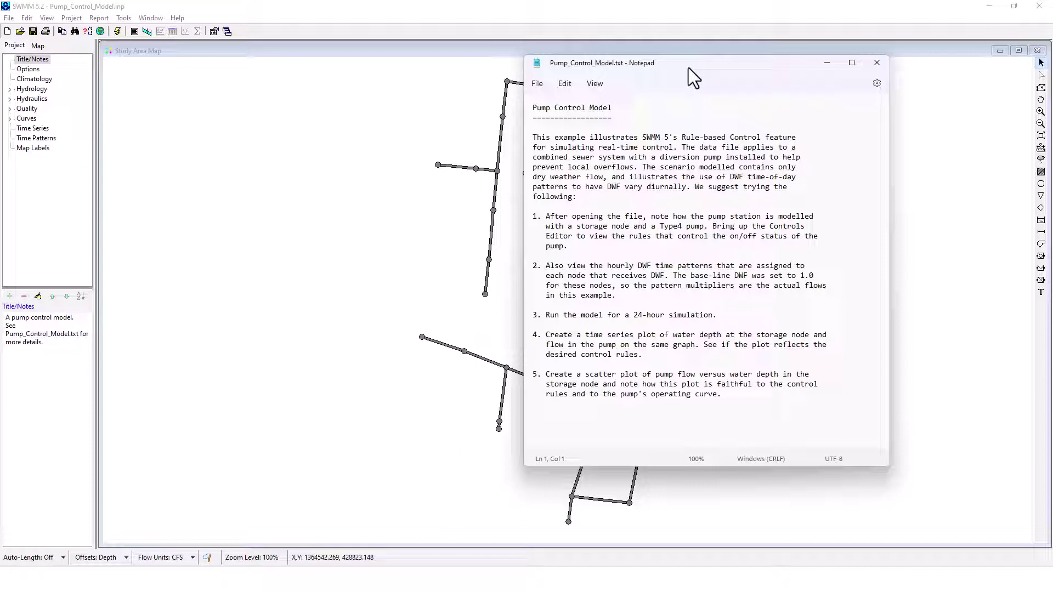
Step: Select storage node SU1 at Regulator Point, keeping the notes window beside the map
left_click_drag(708, 63, 259, 67)
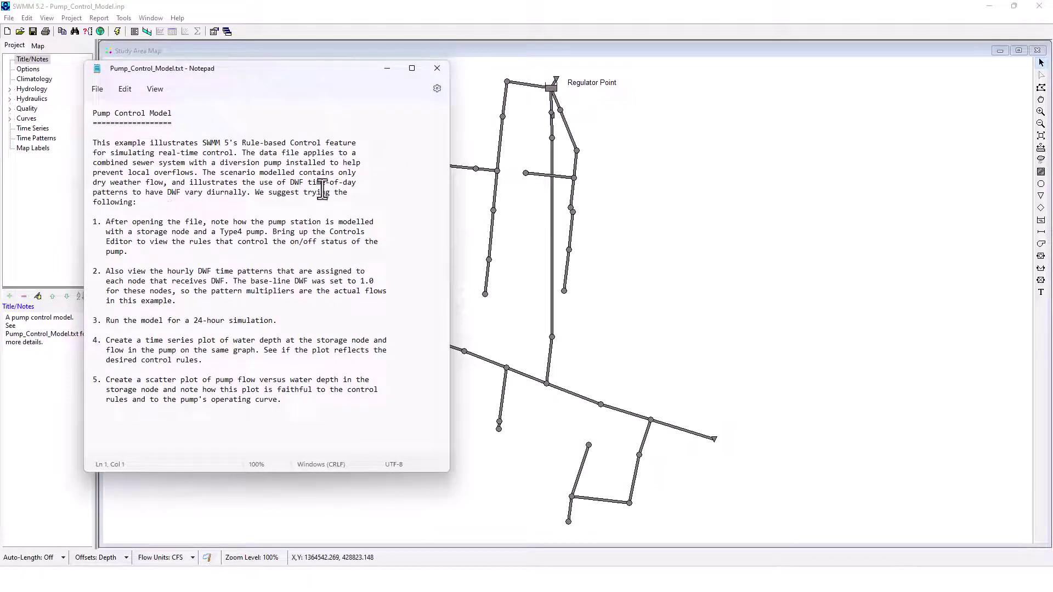
left_click(553, 89)
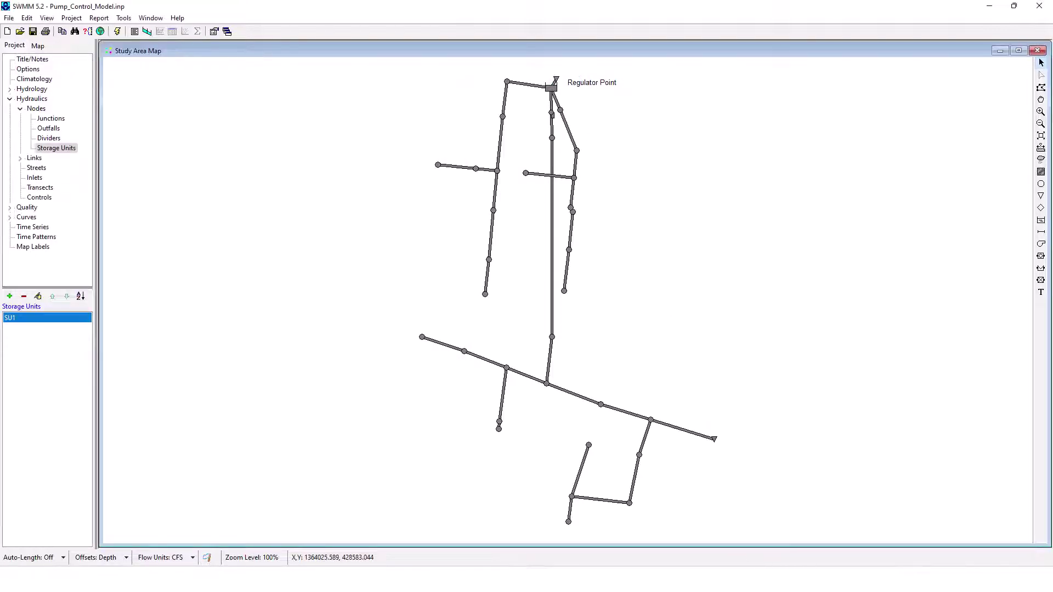
key("alt+Tab")
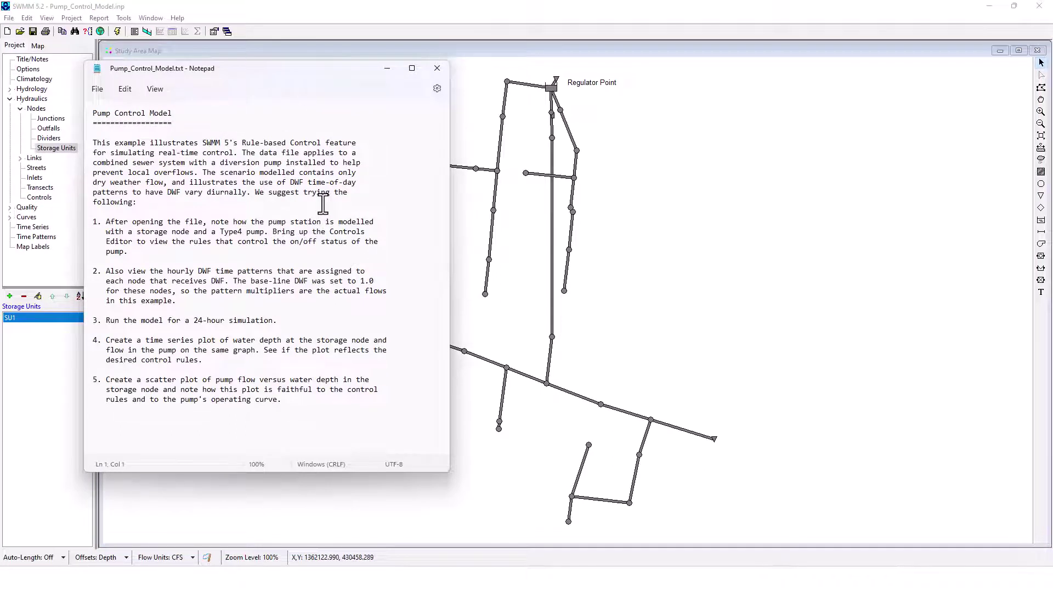
left_click_drag(336, 73, 377, 132)
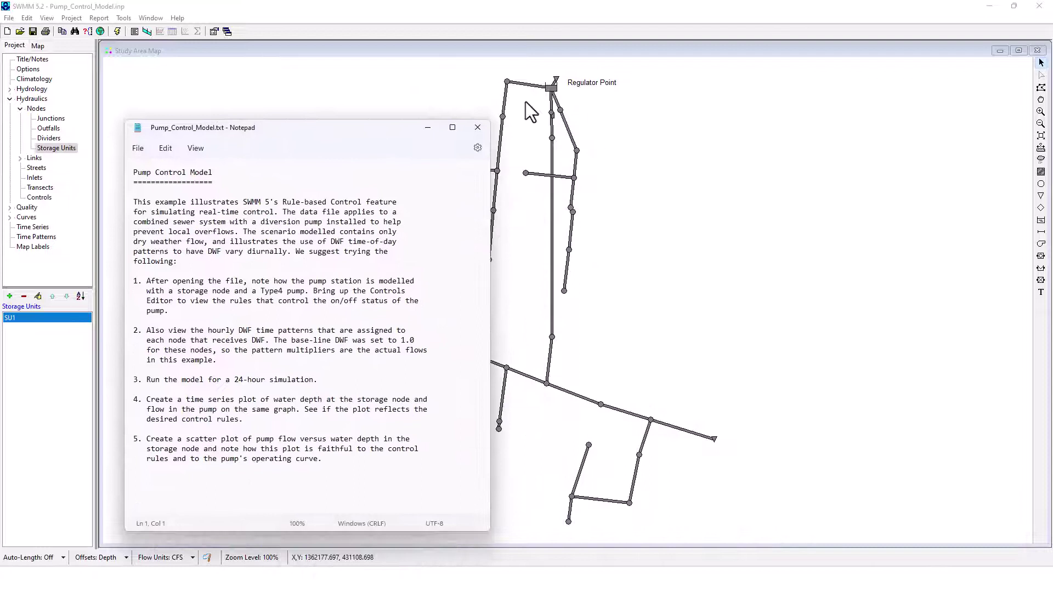
right_click(557, 88)
Step: Open pump PUMP1's properties and leave its initial status set to ON
left_click(587, 120)
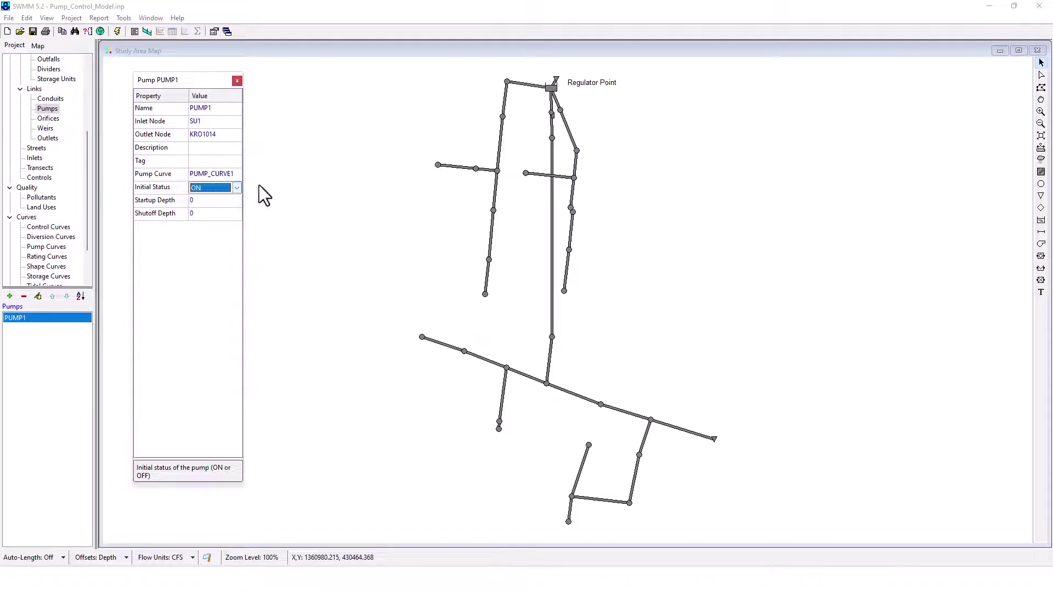
key("alt+Tab")
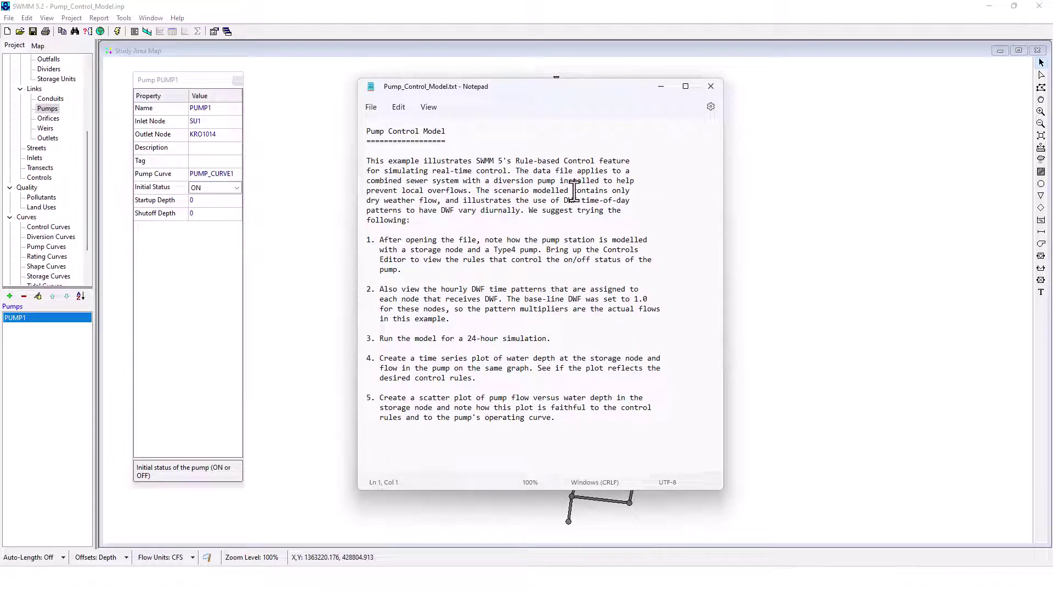
left_click(237, 187)
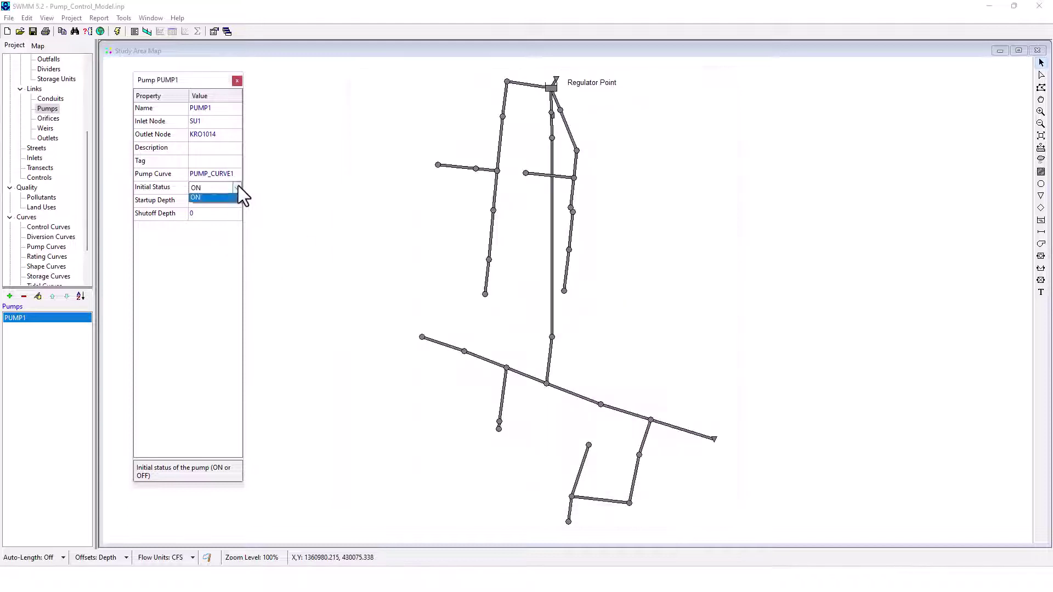
left_click(235, 187)
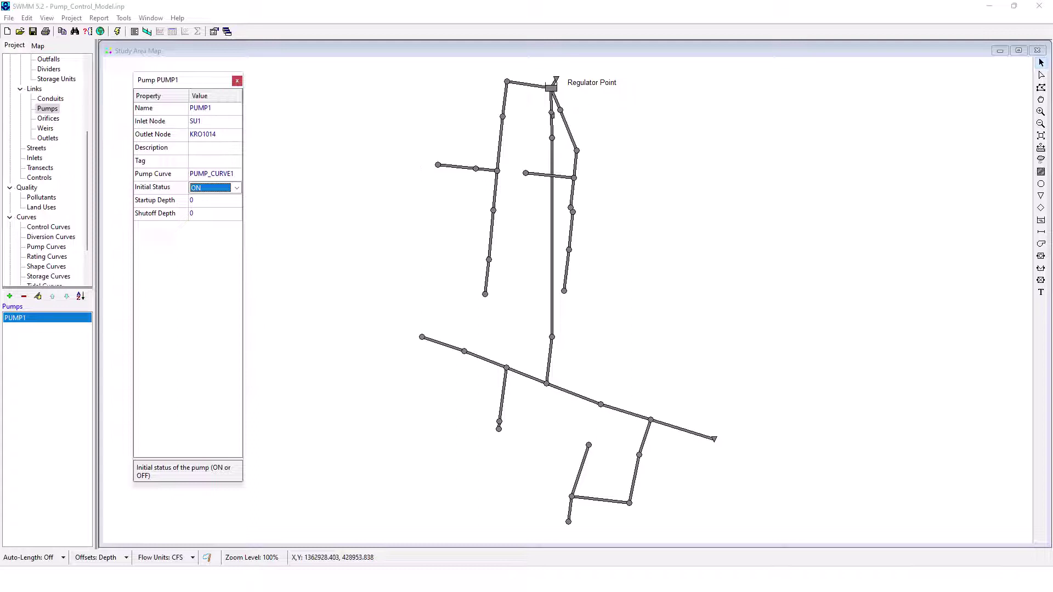
key("alt+Tab")
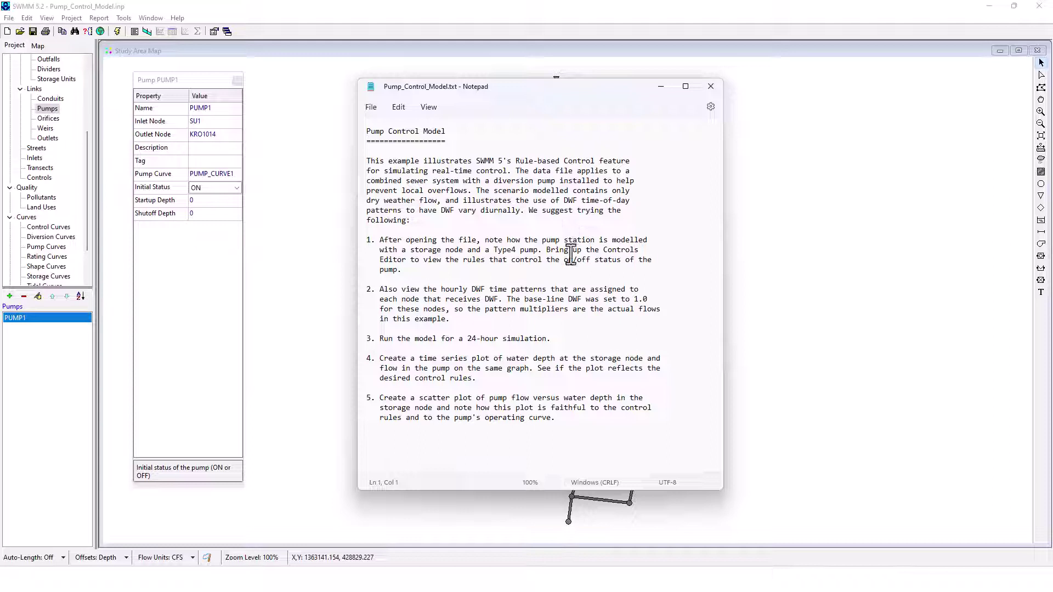
Step: Browse the inlets, the PUMP1A and PUMP1B control rules, and the Quality category
left_click(36, 159)
left_click(38, 177)
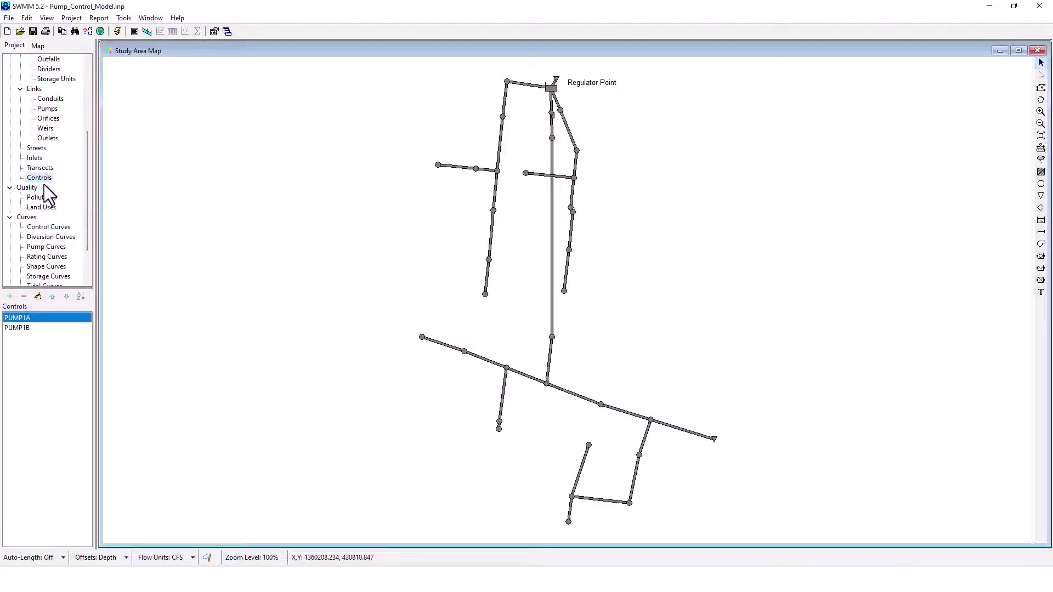
left_click(16, 187)
left_click(9, 187)
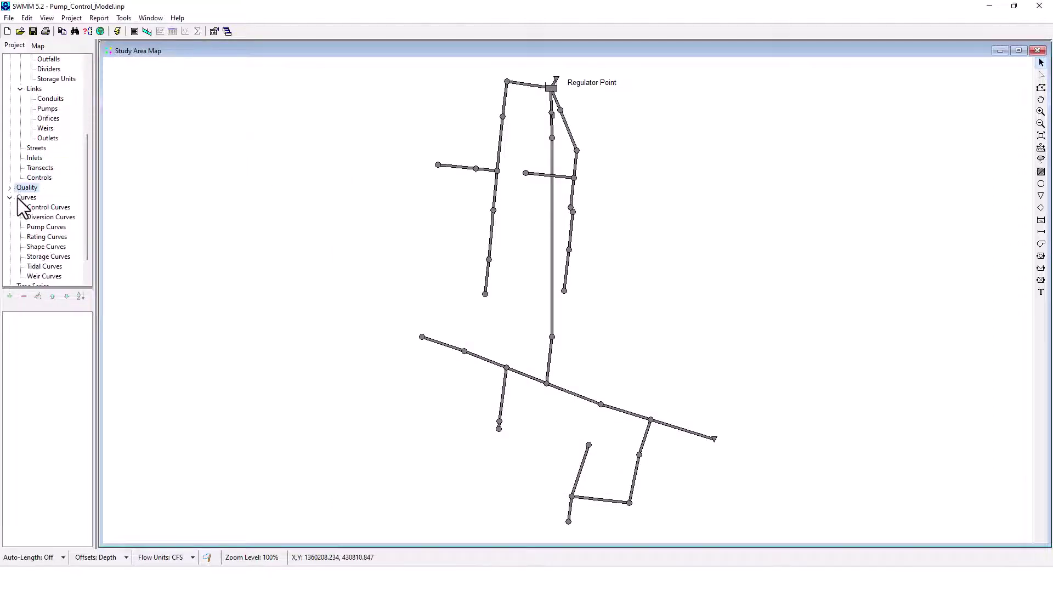
left_click(9, 188)
Step: Review conduit KRO1014-KRO1013's properties, then close its Property Editor
left_click(553, 168)
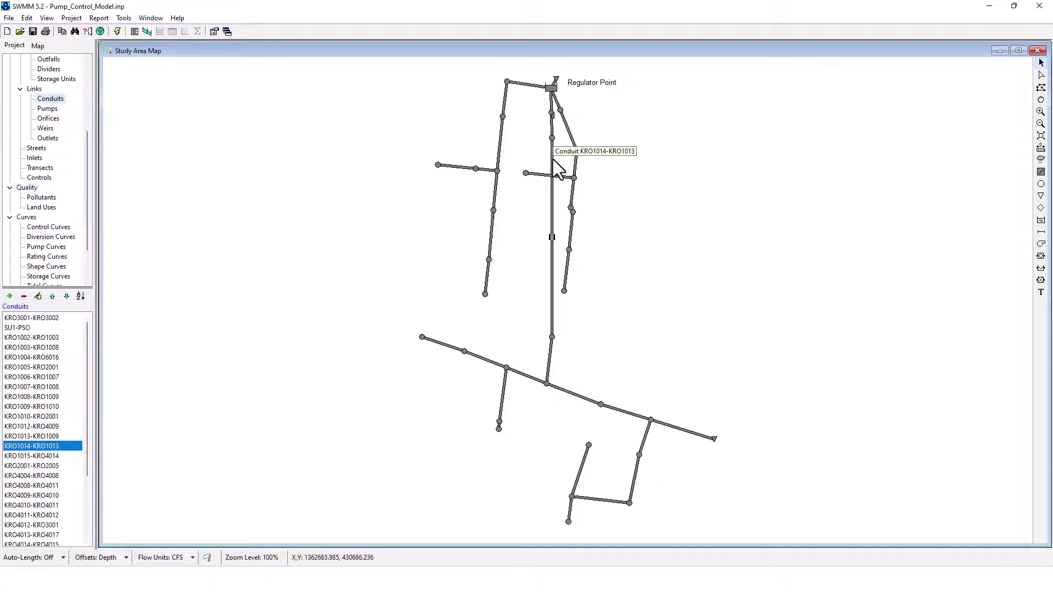
left_click_drag(88, 381, 96, 310)
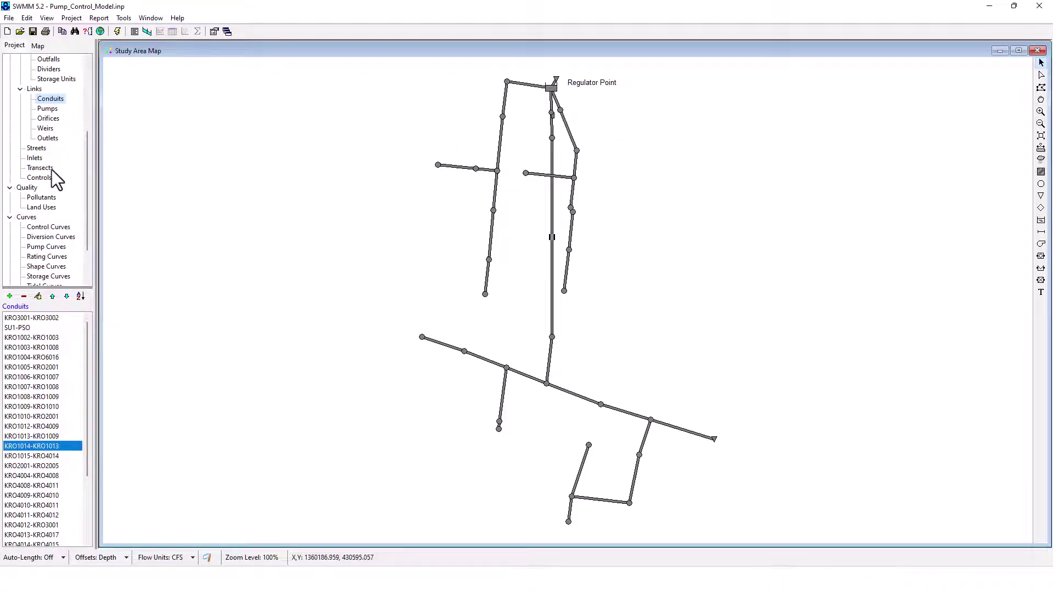
left_click(38, 296)
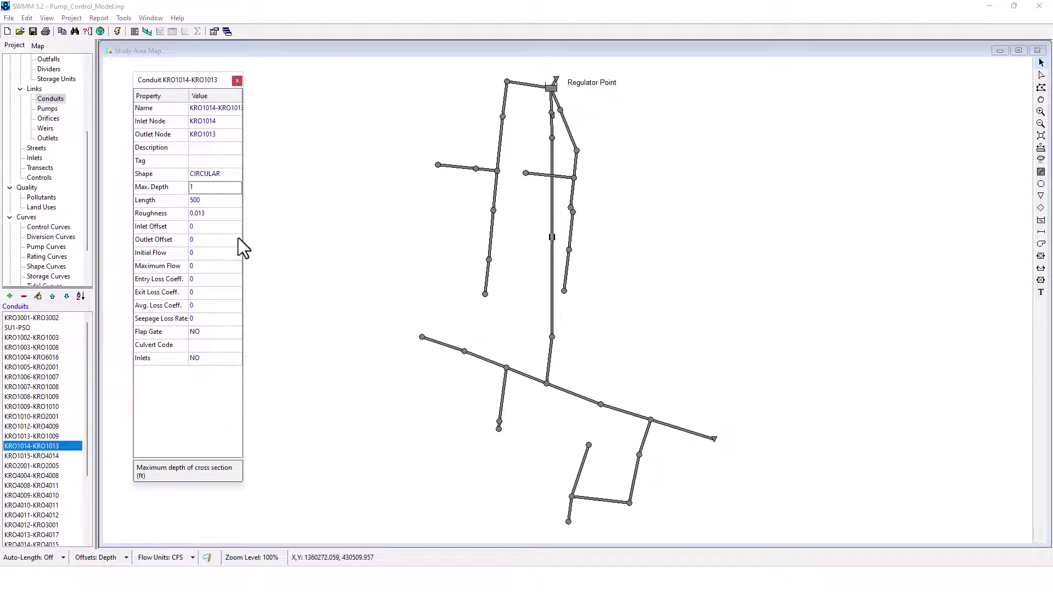
left_click(237, 80)
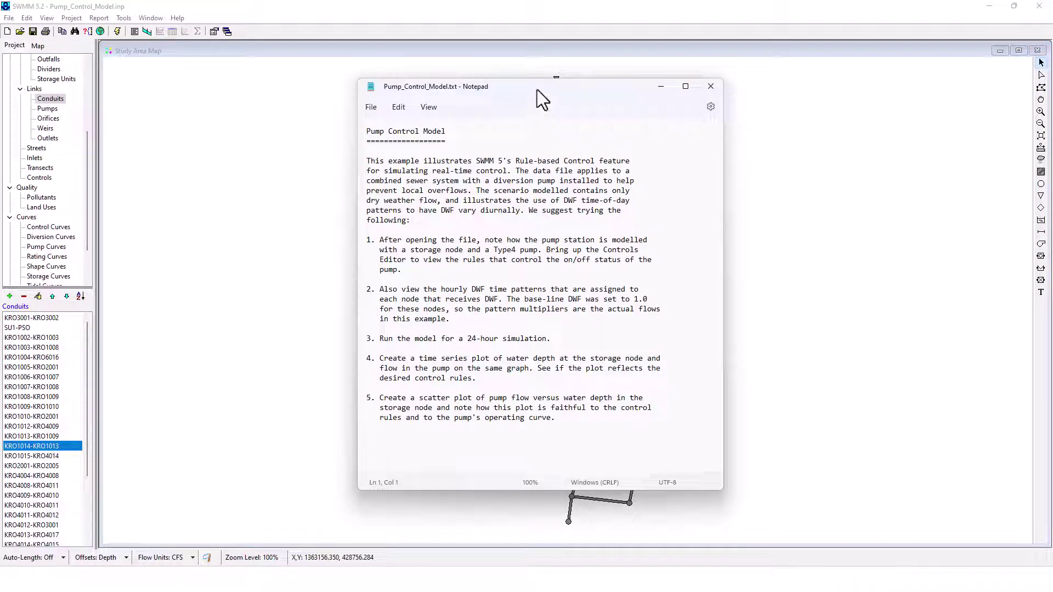
left_click_drag(541, 99, 557, 108)
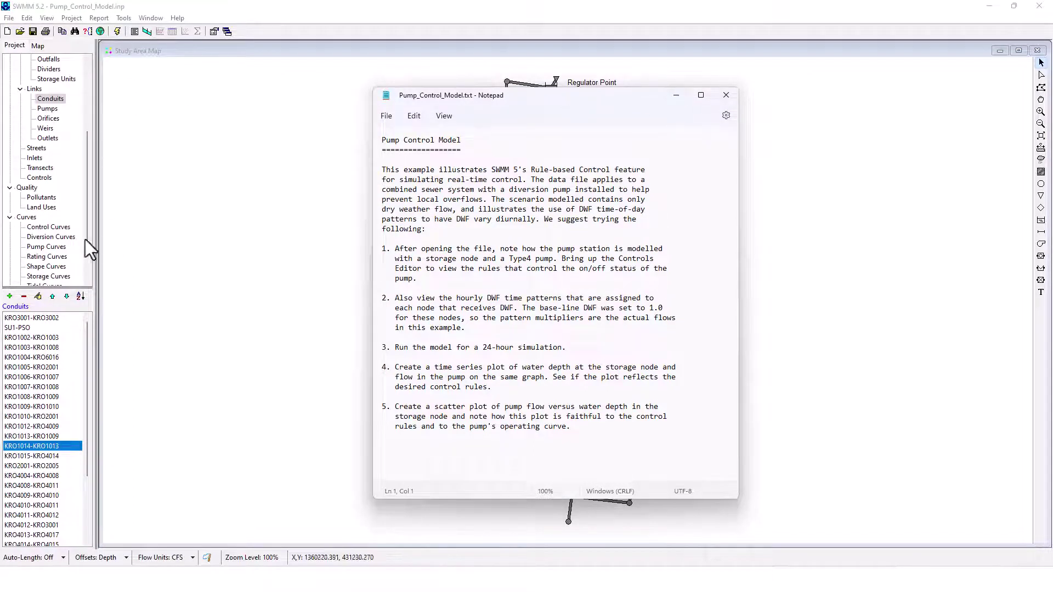
scroll(59, 245, "up", 5)
Step: List the outfalls KRO2005 and PSO, the junctions, and storage unit SU1
left_click(57, 130)
left_click(60, 187)
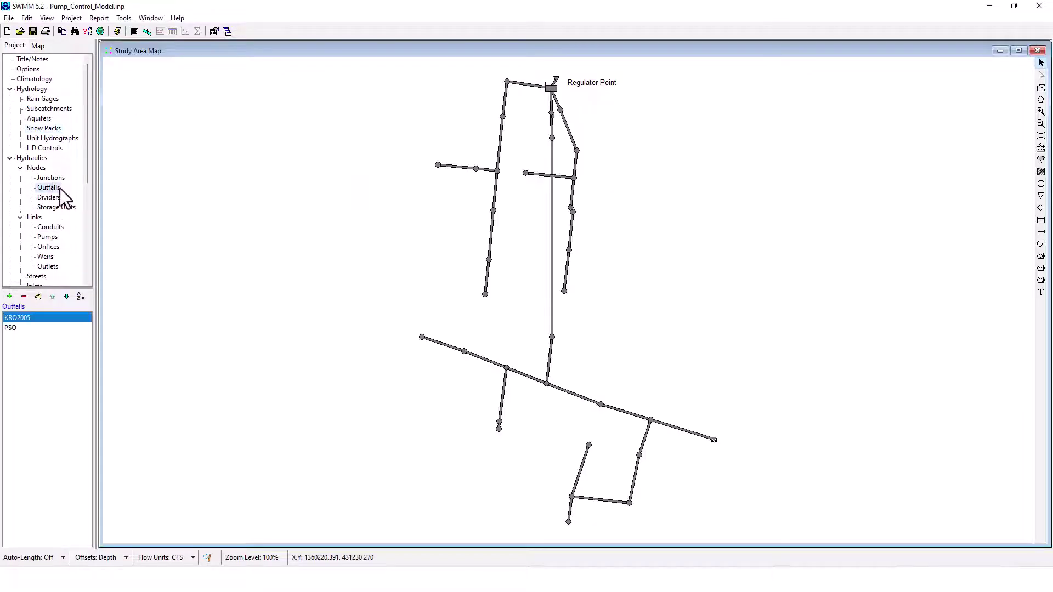
left_click(50, 178)
left_click(57, 207)
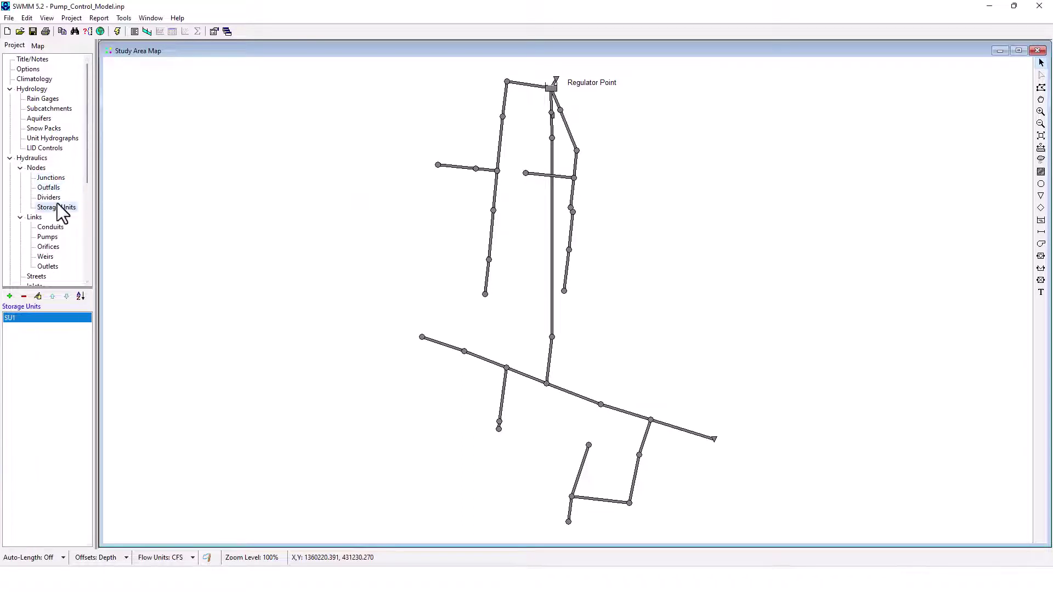
Step: Run the simulation and dismiss the successful run status report
left_click(75, 20)
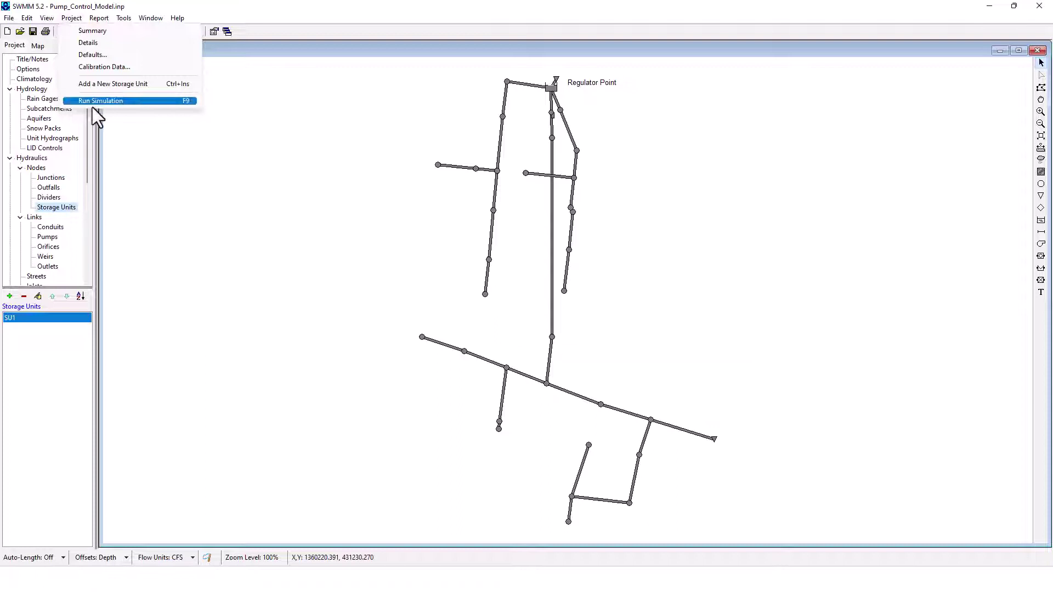
mouse_move(48, 18)
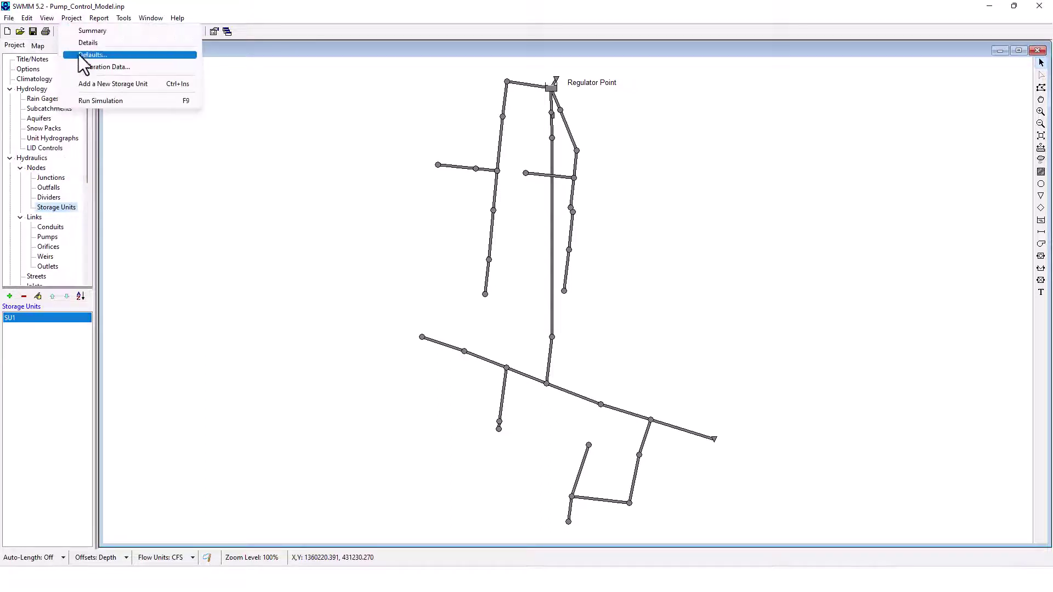
left_click(99, 104)
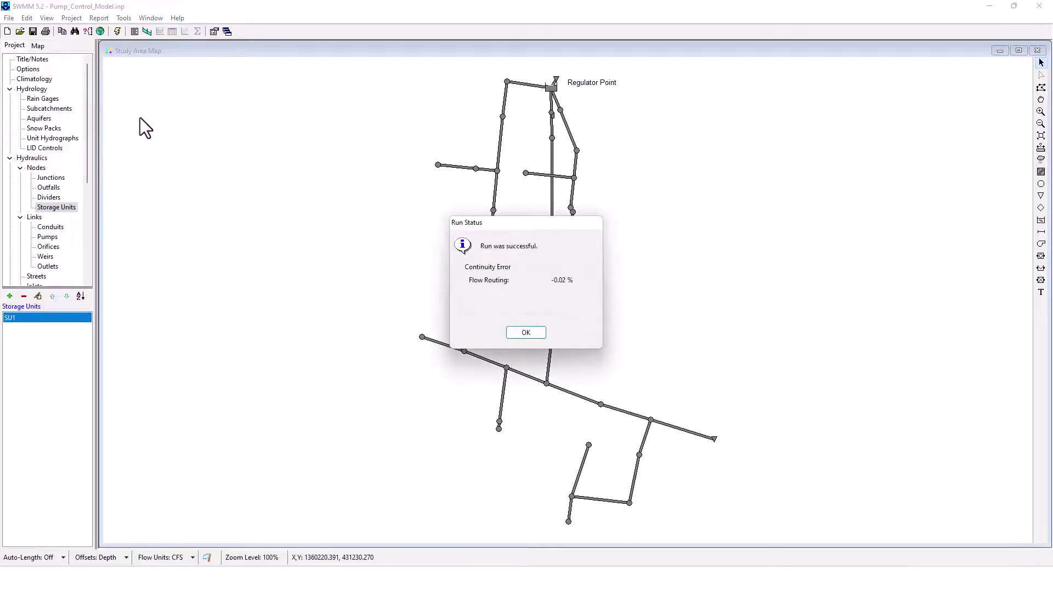
left_click(526, 332)
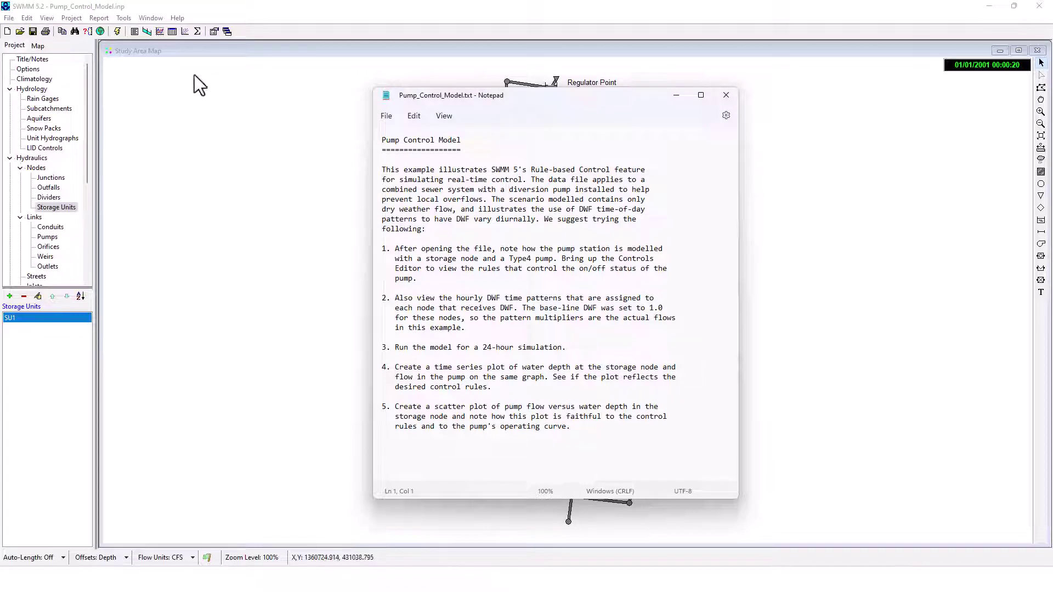
Step: View the summary results table, then close it to return to the map
left_click(98, 18)
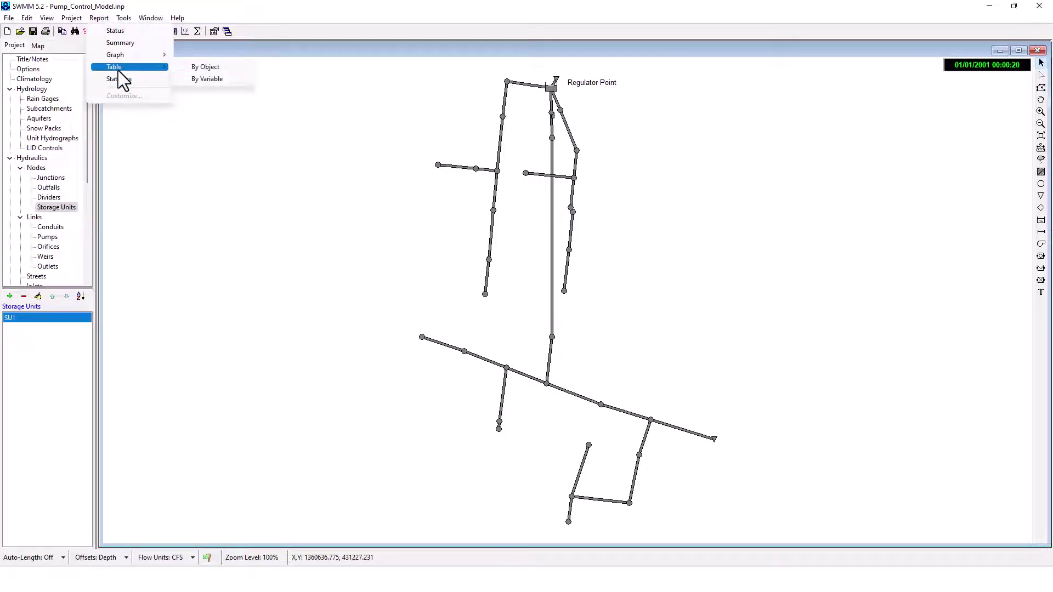
left_click(124, 42)
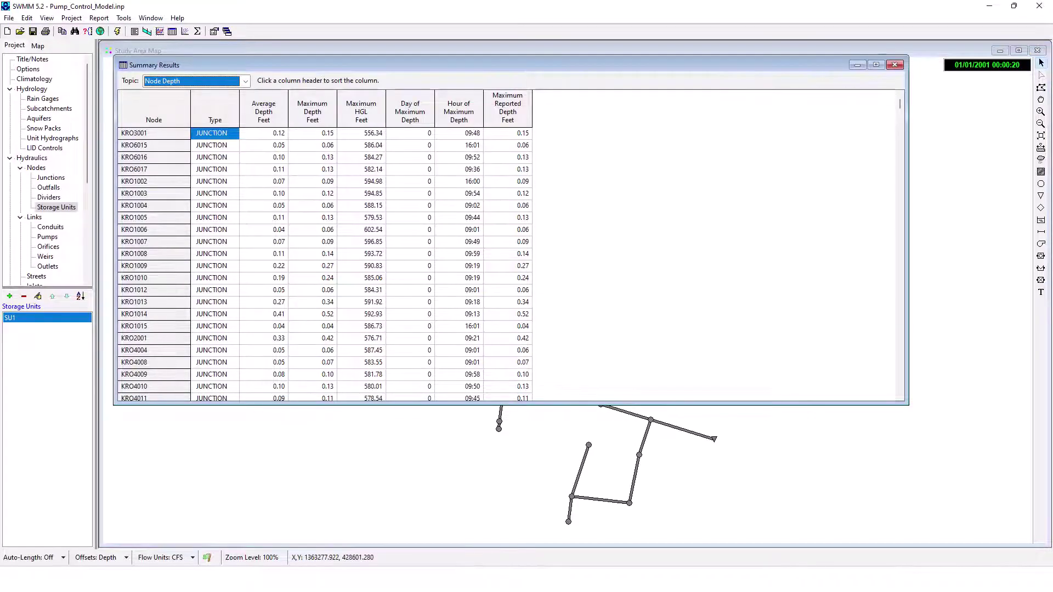
key("alt+Tab")
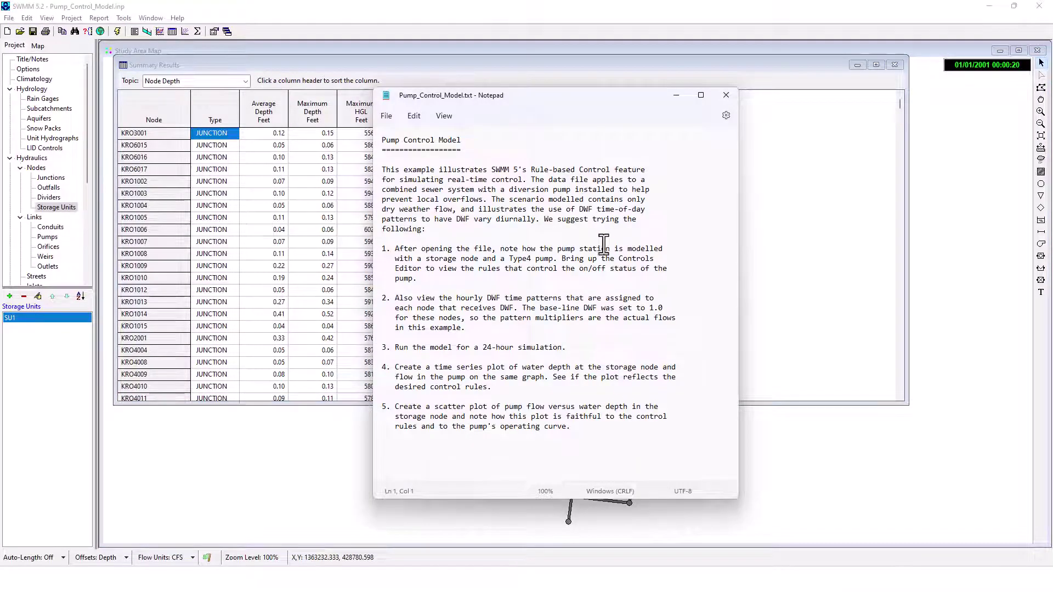
left_click(895, 64)
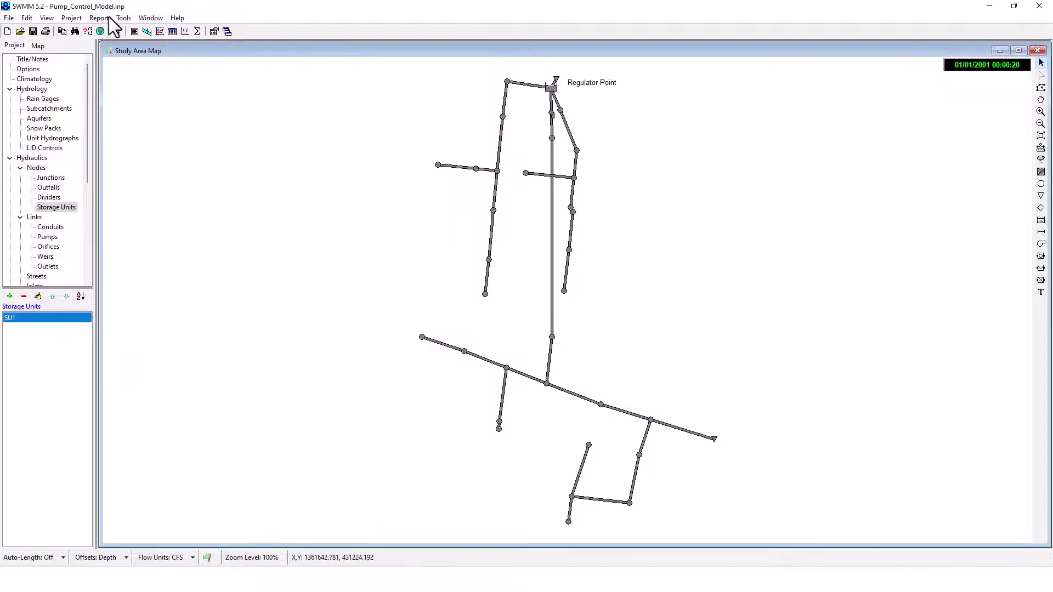
Step: Start a new time series plot and move its selection dialog aside
left_click(107, 17)
mouse_move(109, 62)
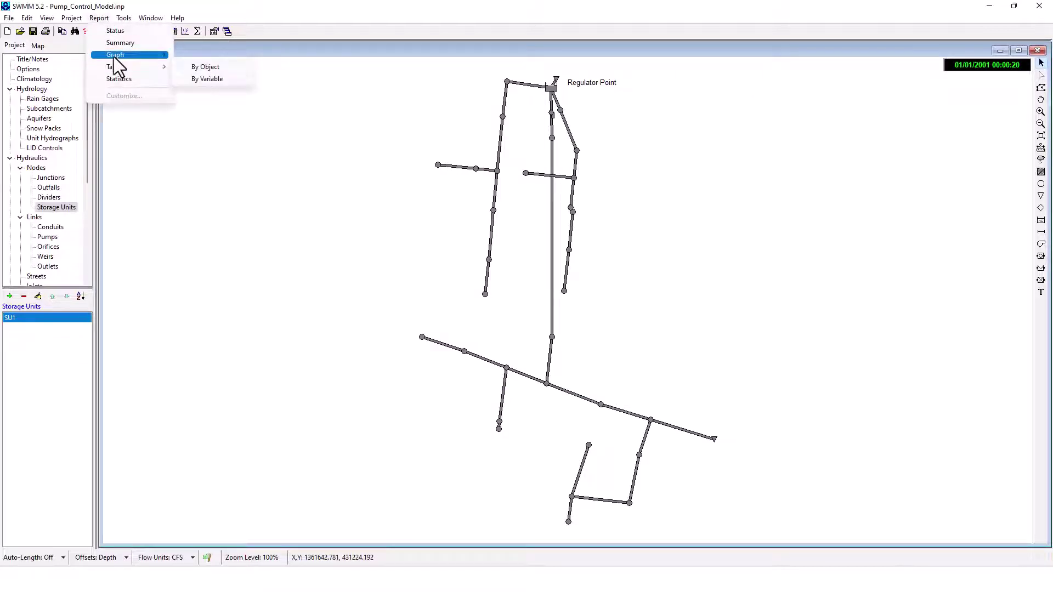
left_click(222, 68)
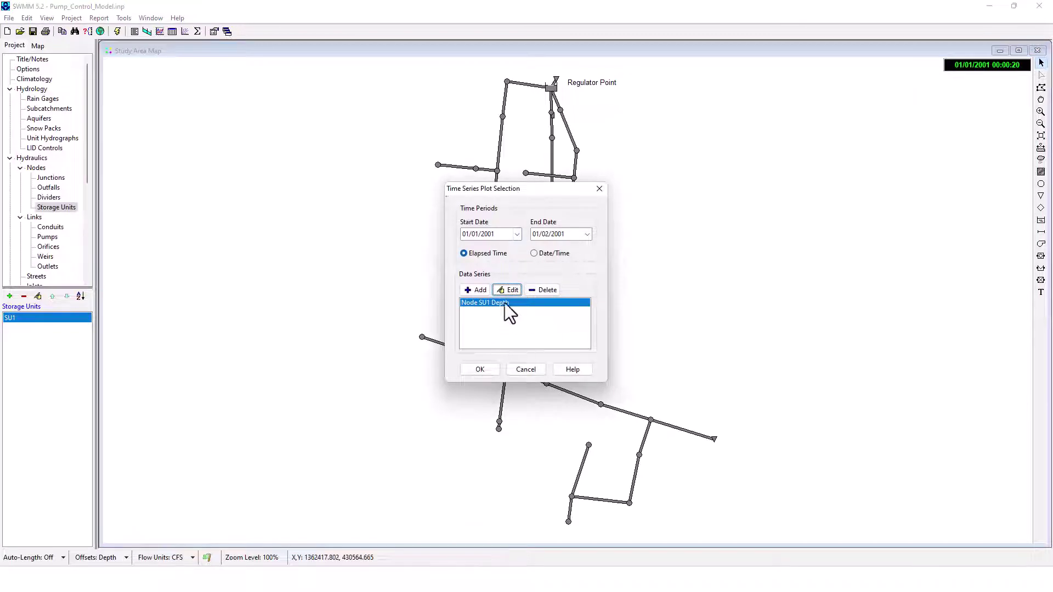
left_click_drag(533, 196, 342, 147)
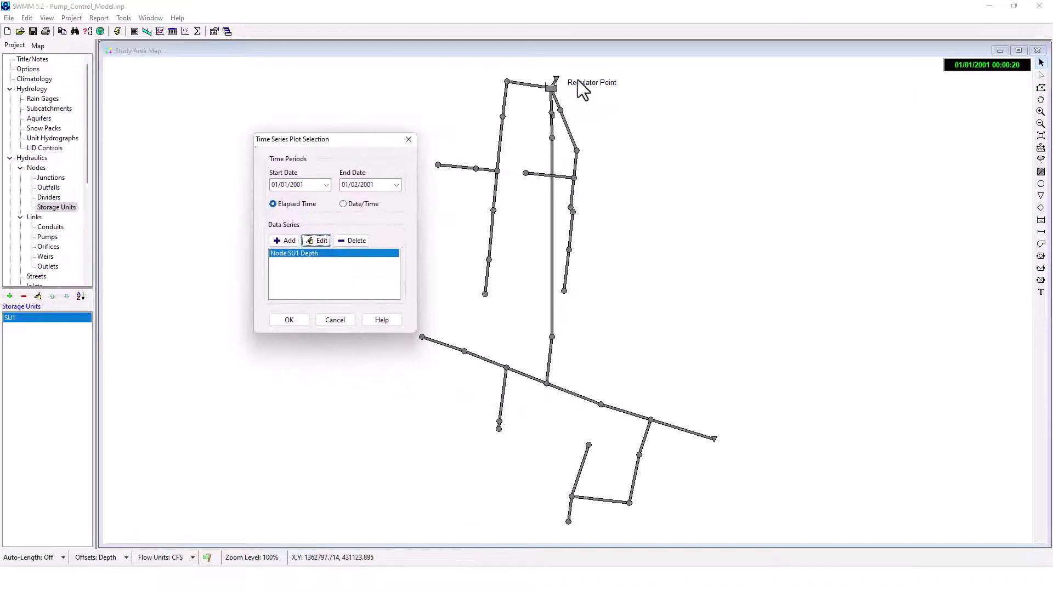
key("alt+Tab")
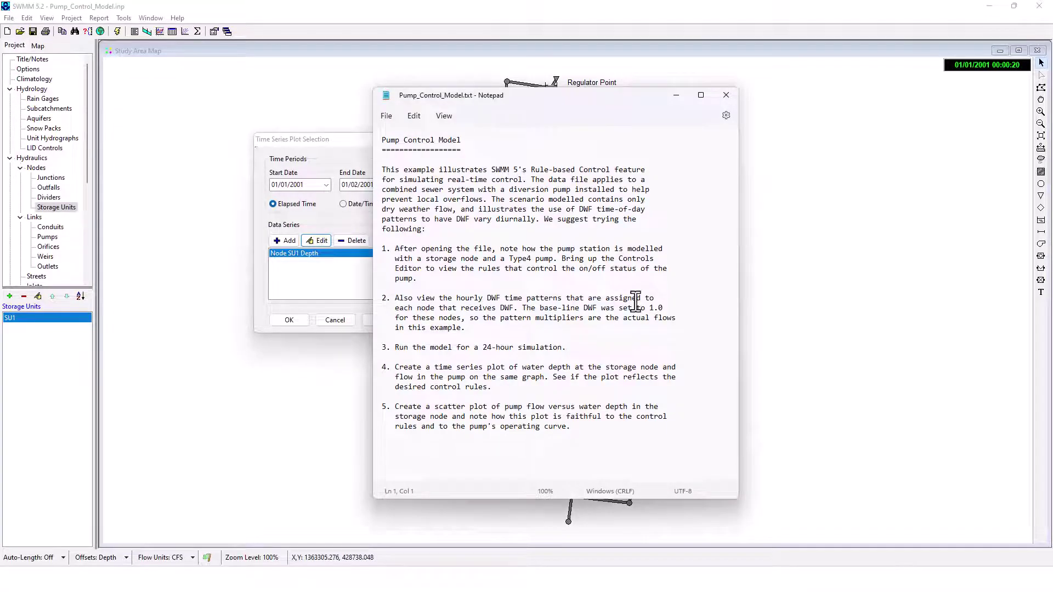
left_click(331, 141)
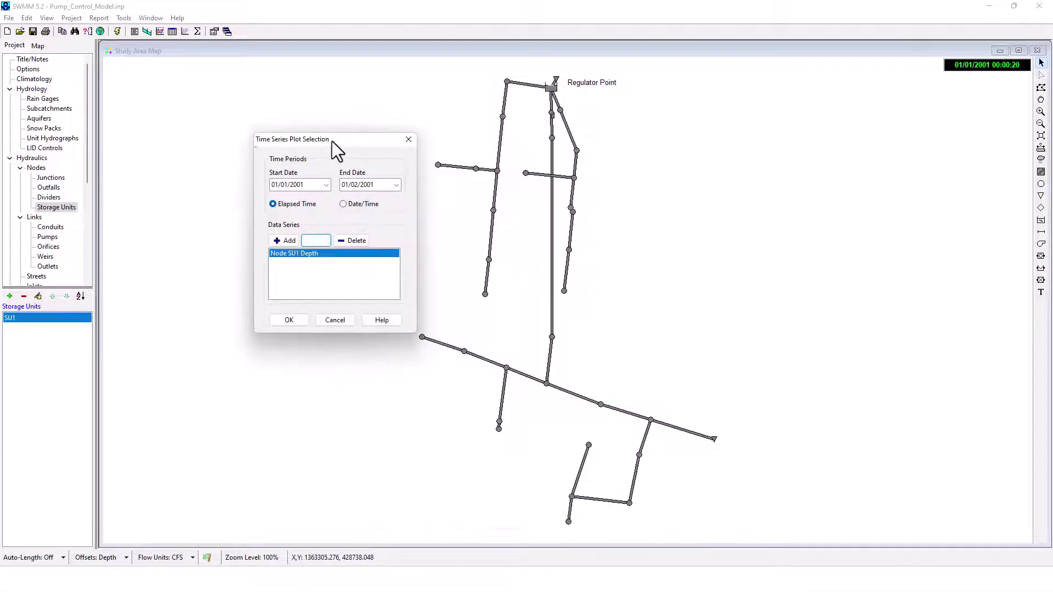
Step: Add a Link PUMP1 Flow data series alongside Node SU1 Depth
left_click(288, 243)
left_click(379, 201)
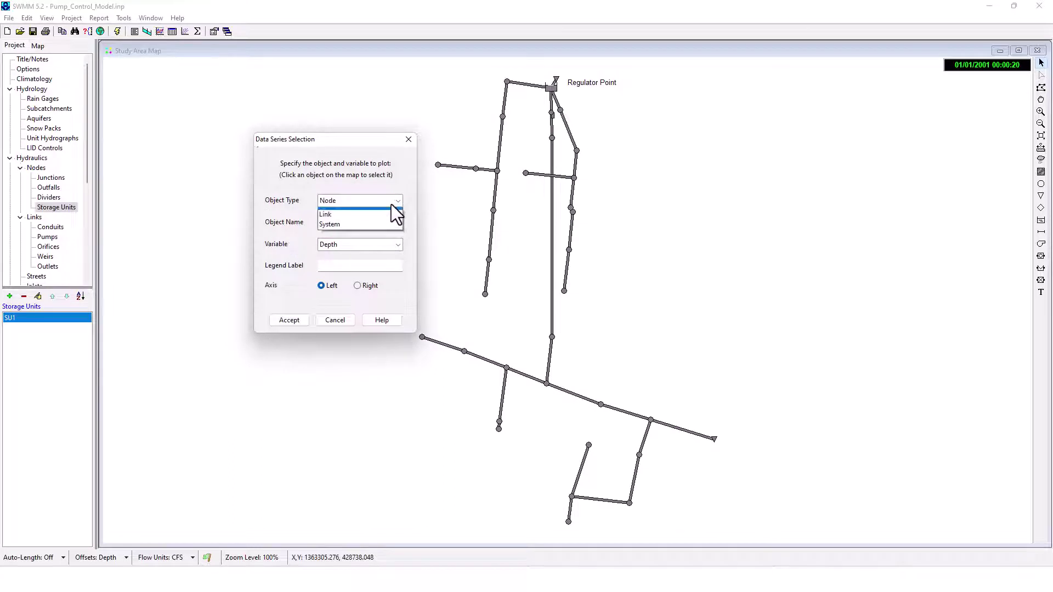
left_click(357, 228)
left_click(367, 222)
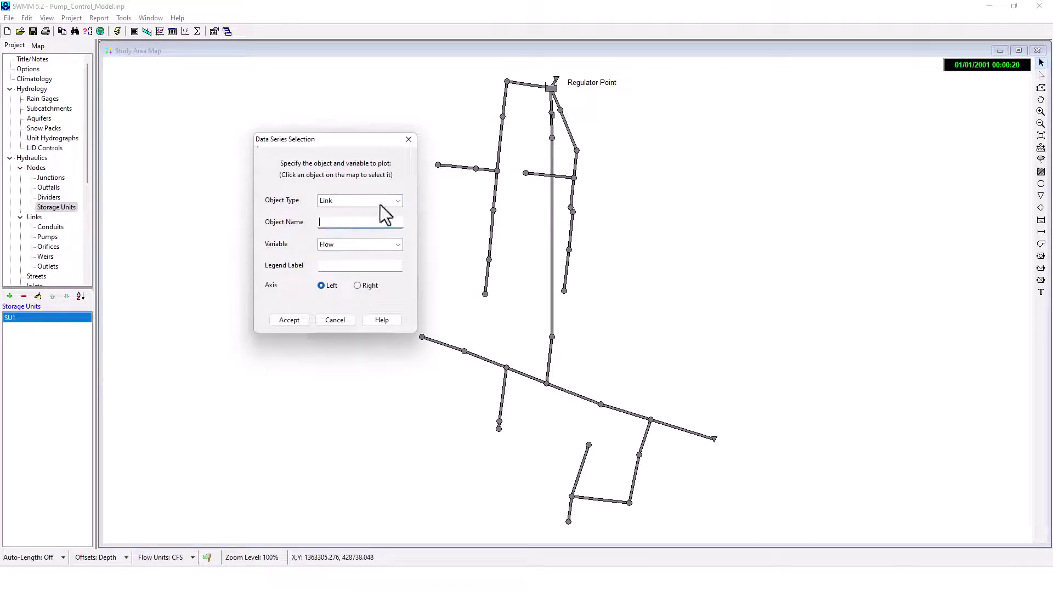
left_click(396, 201)
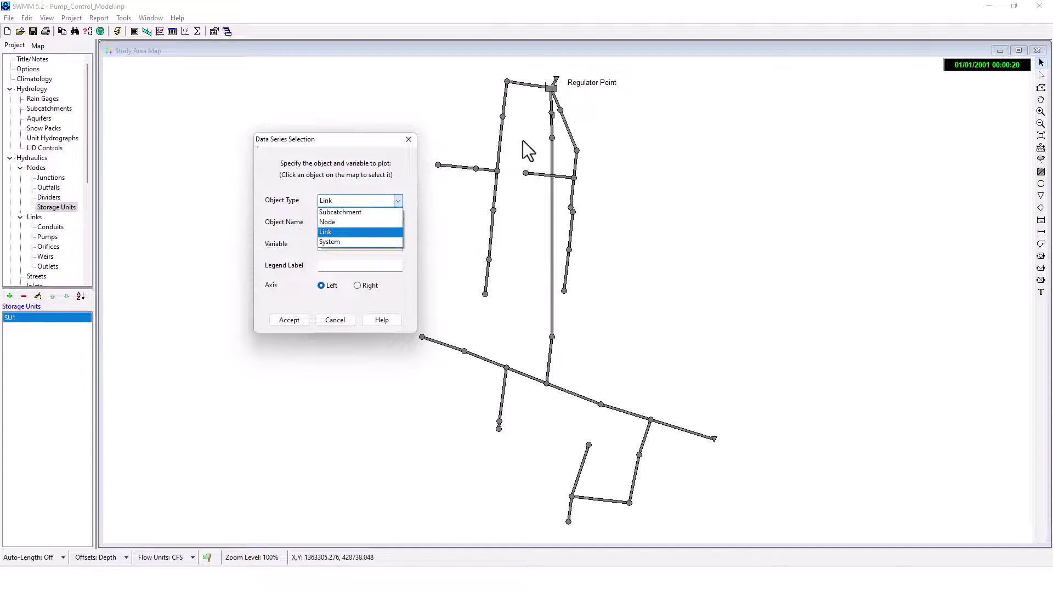
left_click(364, 182)
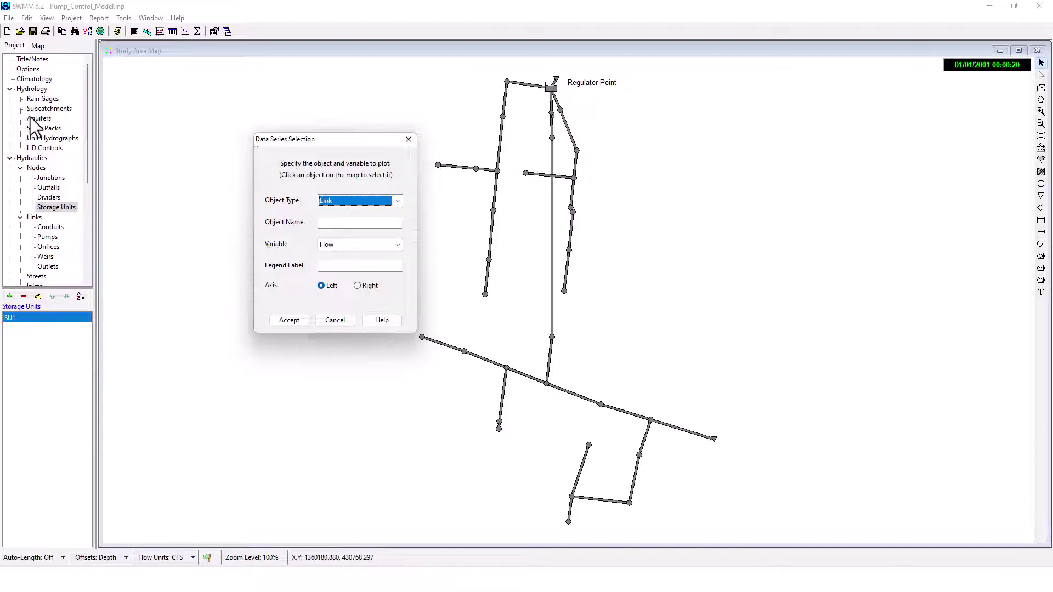
left_click(47, 237)
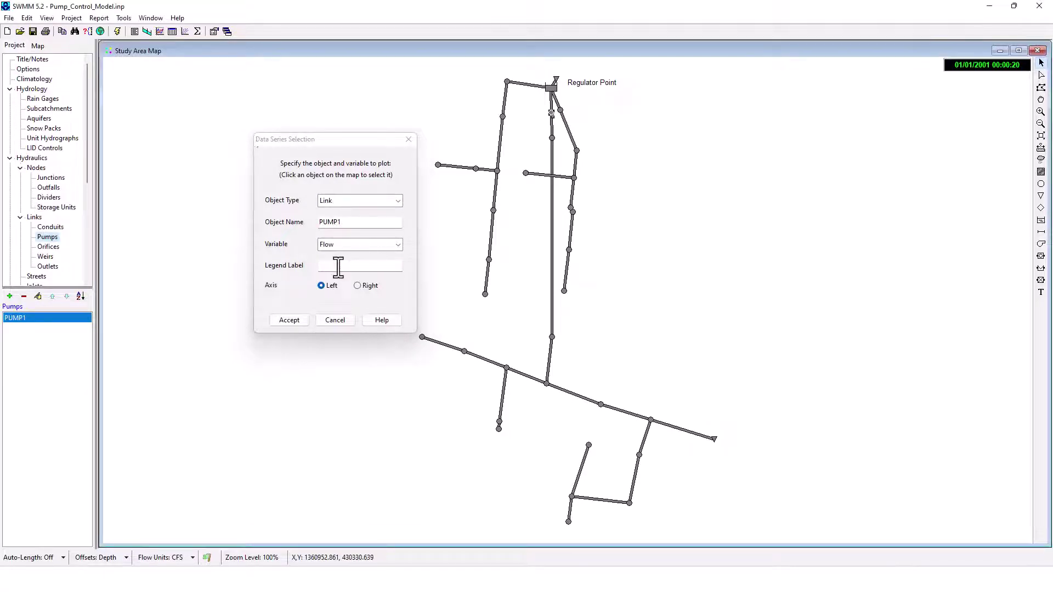
left_click(361, 237)
key("alt+Tab")
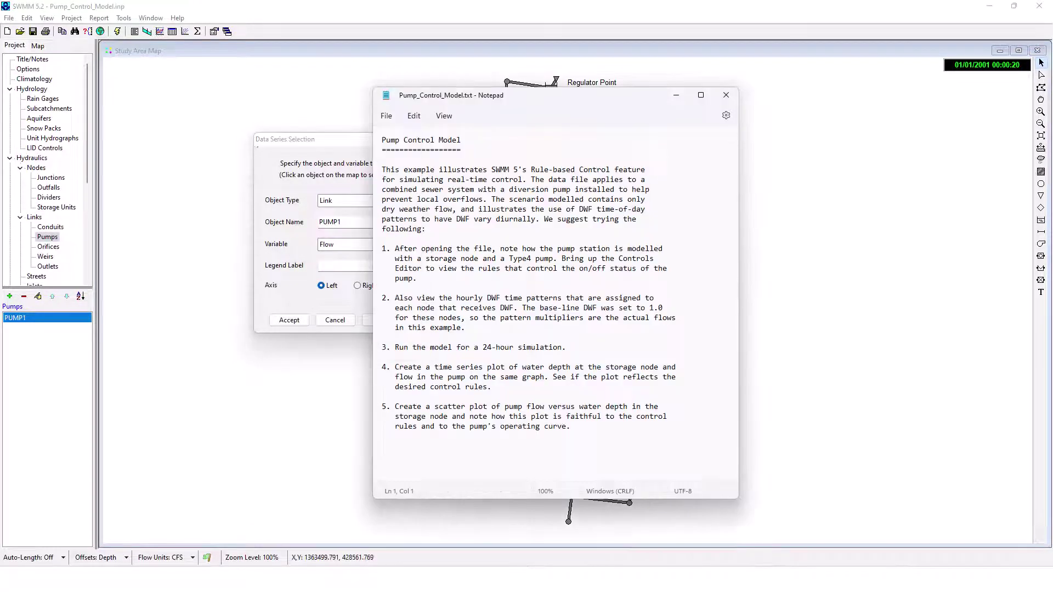
key("alt+Tab")
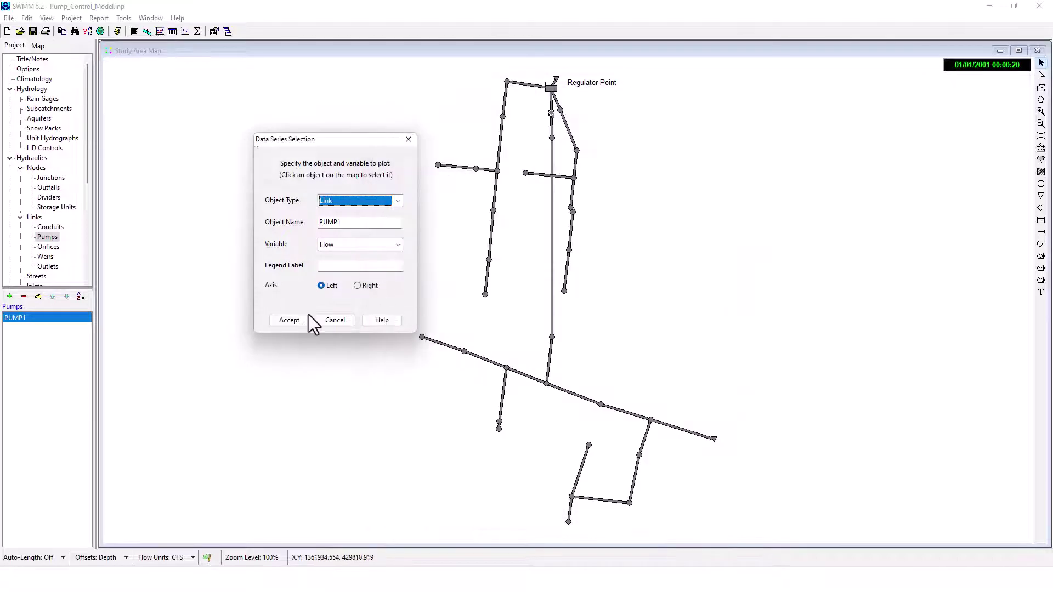
left_click(289, 319)
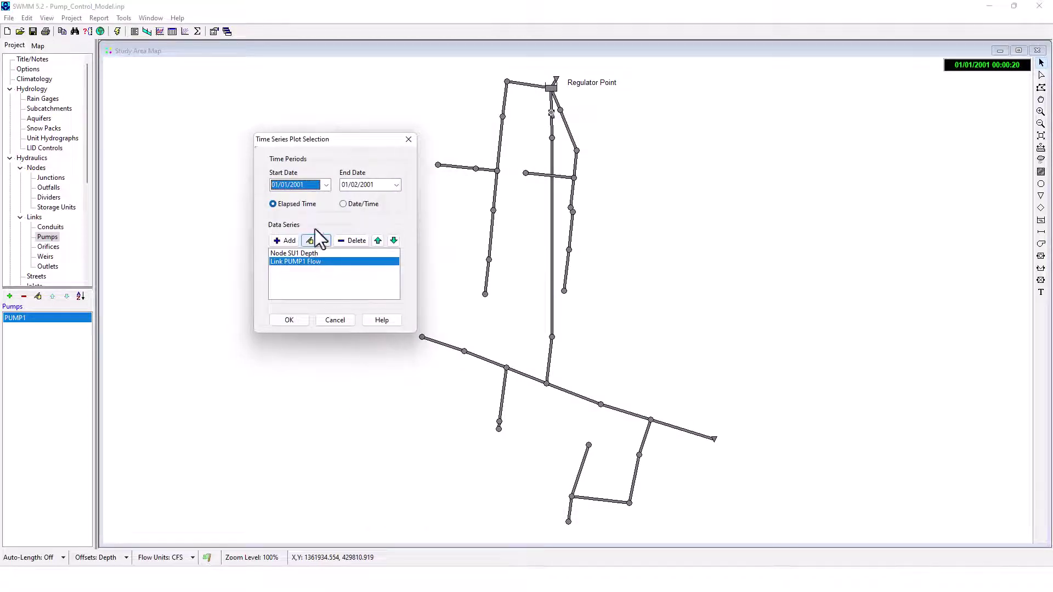
Step: Draw the SU1 depth and PUMP1 flow graph and compare it with the notes
left_click(300, 321)
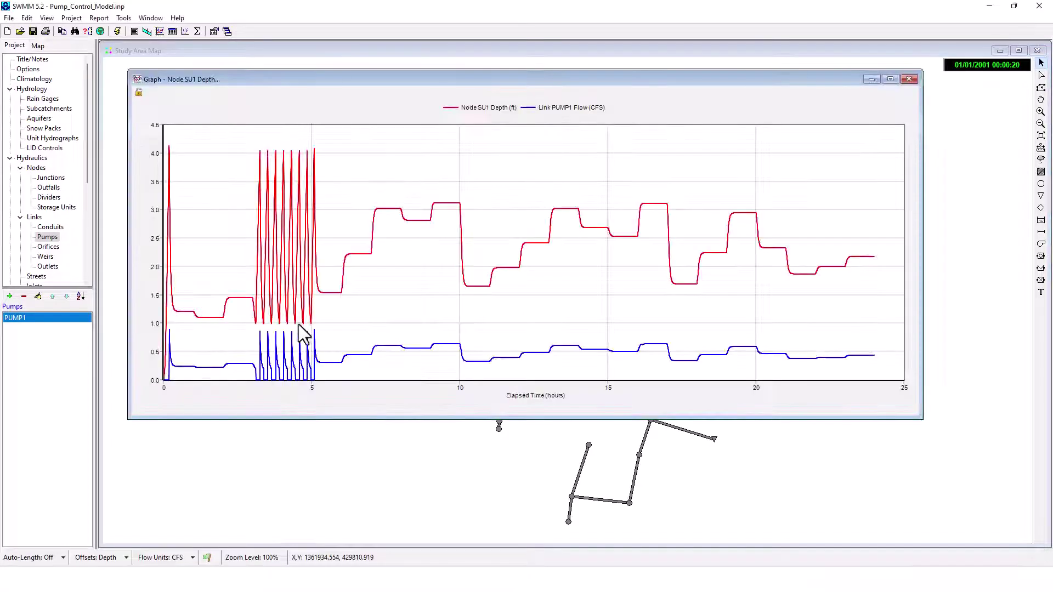
key("alt+Tab")
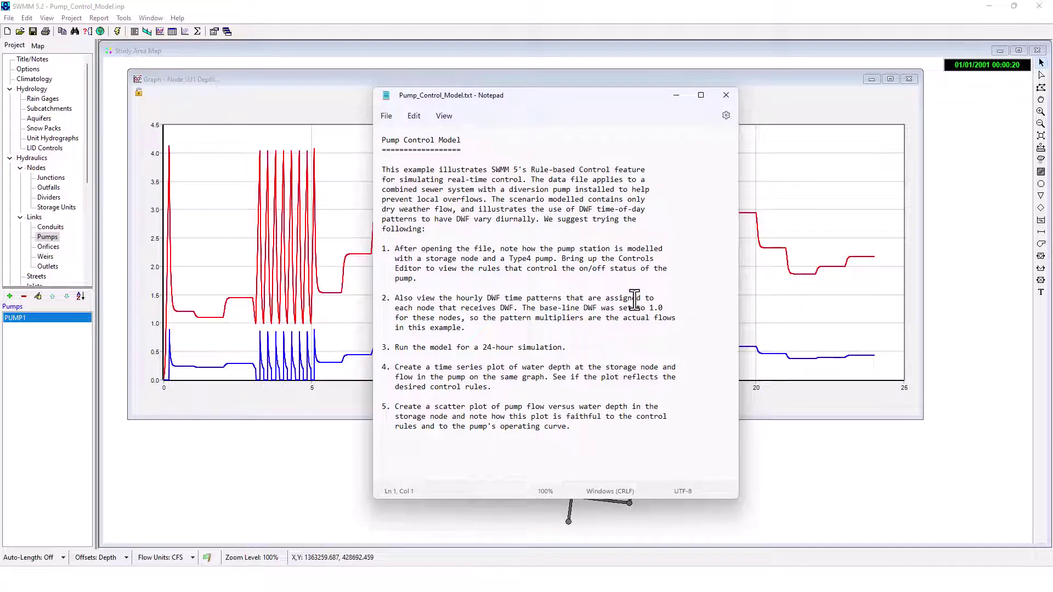
left_click_drag(597, 95, 654, 74)
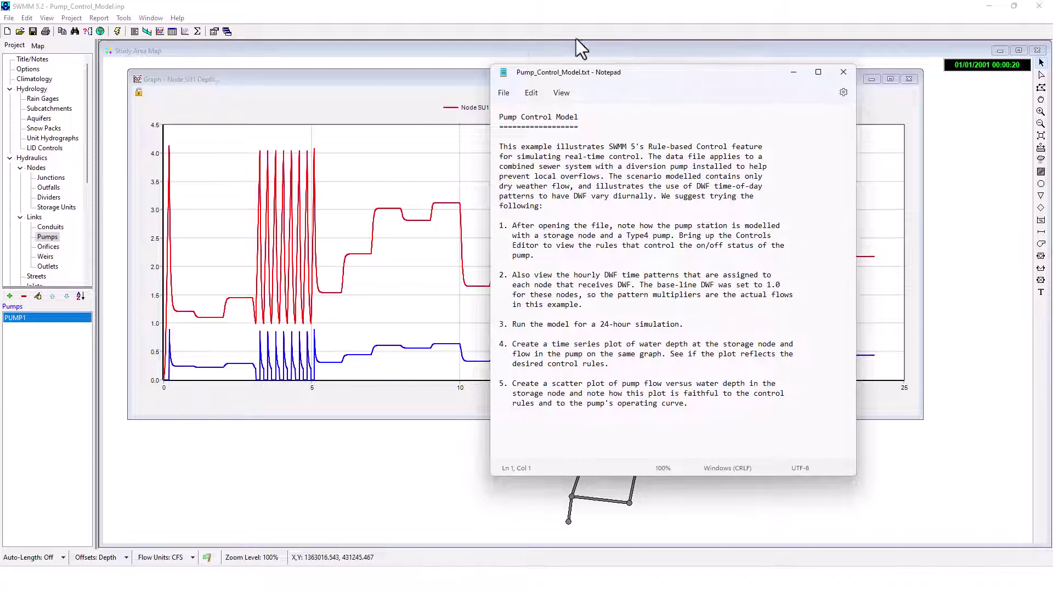
left_click_drag(689, 77, 473, 92)
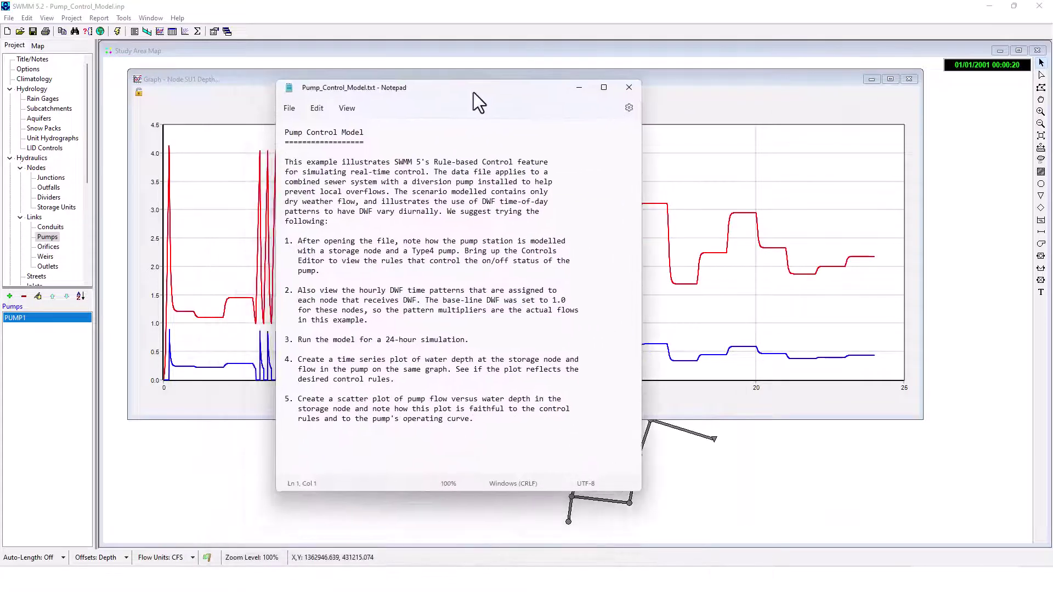
Step: Close the time series graph and start a new scatter plot
left_click(909, 80)
left_click(910, 80)
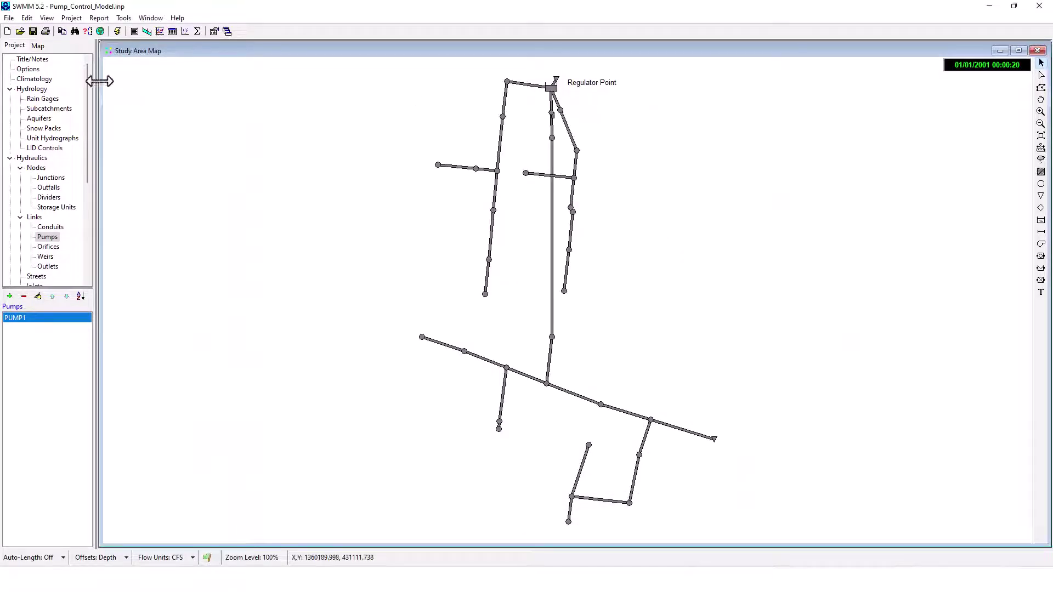
left_click(690, 588)
left_click(80, 17)
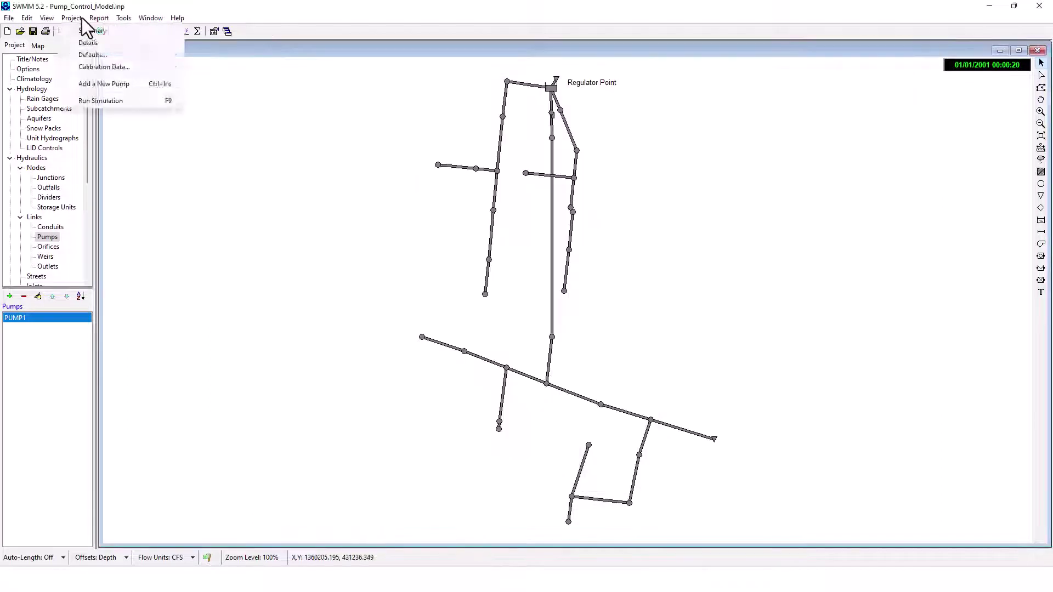
mouse_move(107, 15)
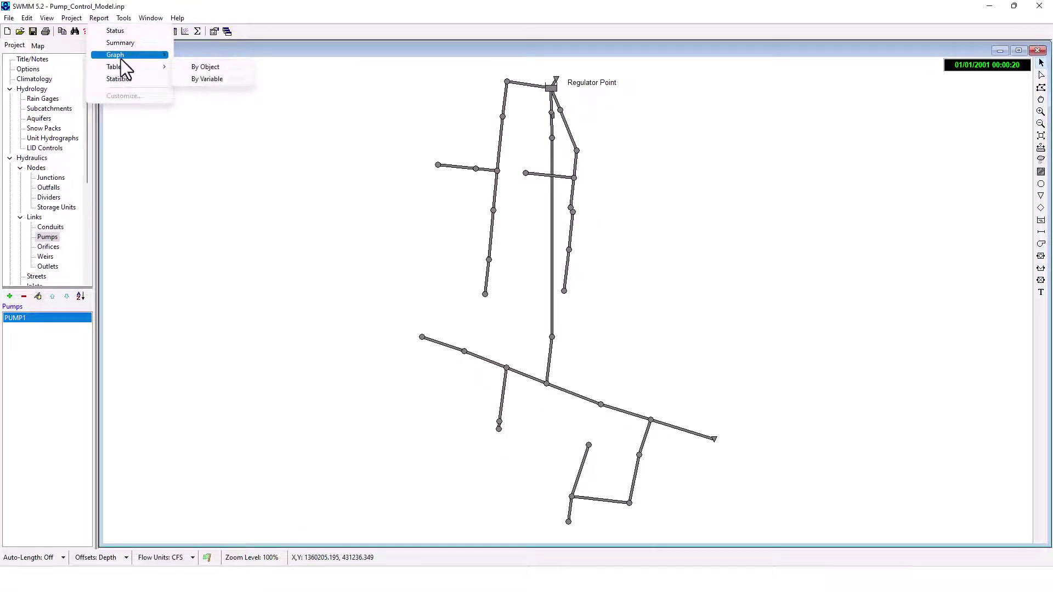
mouse_move(120, 57)
left_click(217, 79)
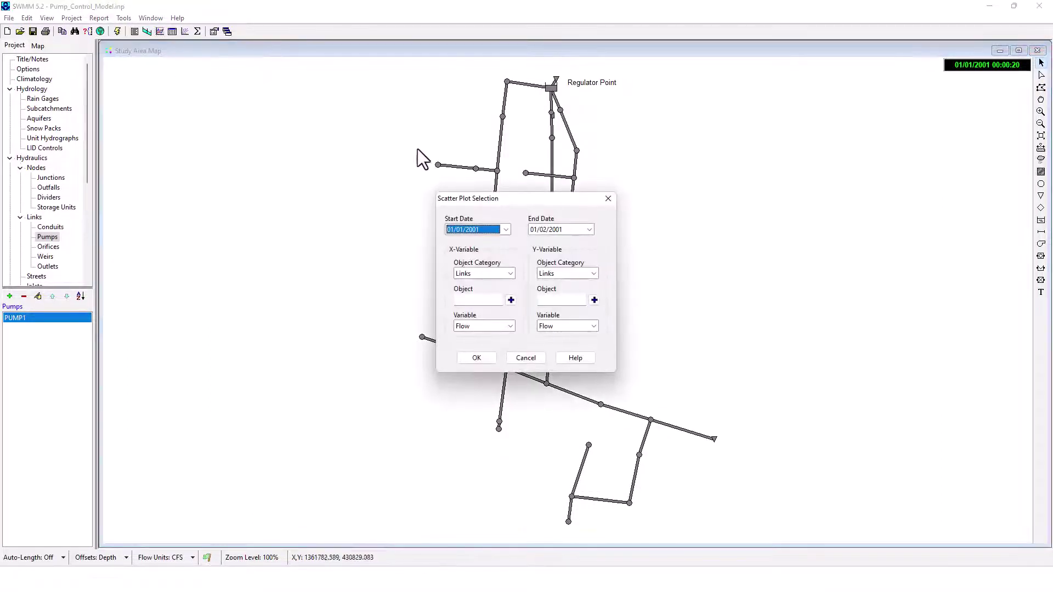
Step: Use PUMP1 for the x-axis and attempt adding a y-axis node, checking conduit SU1-PSO
left_click(510, 300)
left_click(582, 273)
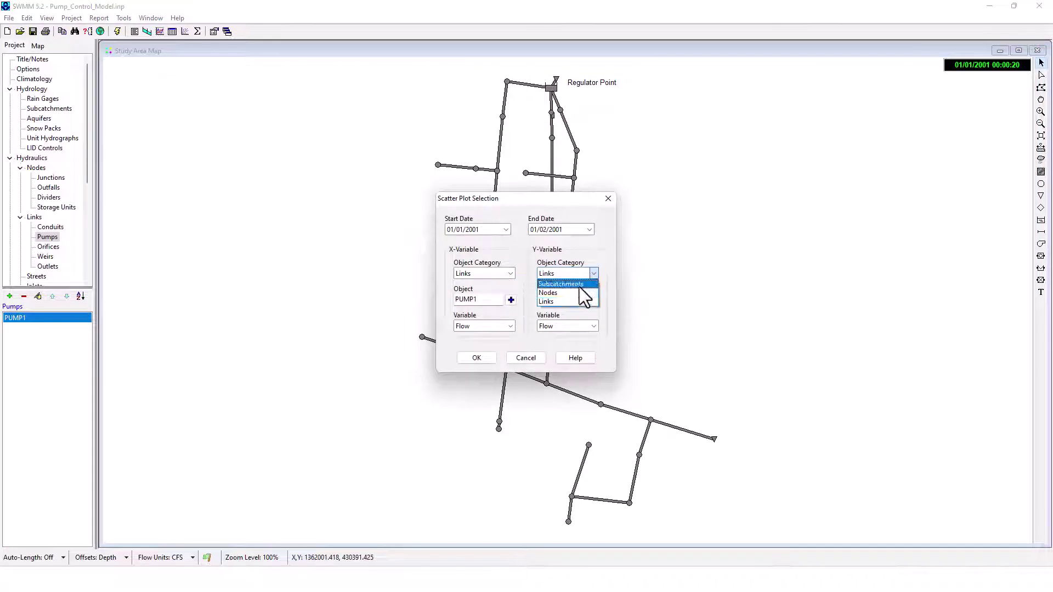
left_click(577, 290)
left_click(594, 300)
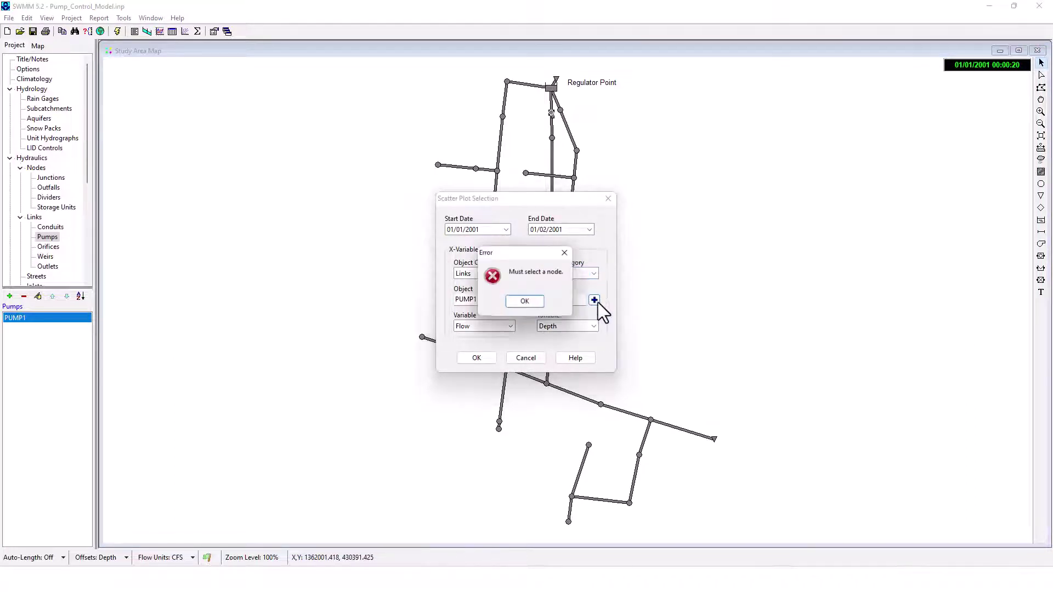
left_click(543, 303)
left_click(553, 88)
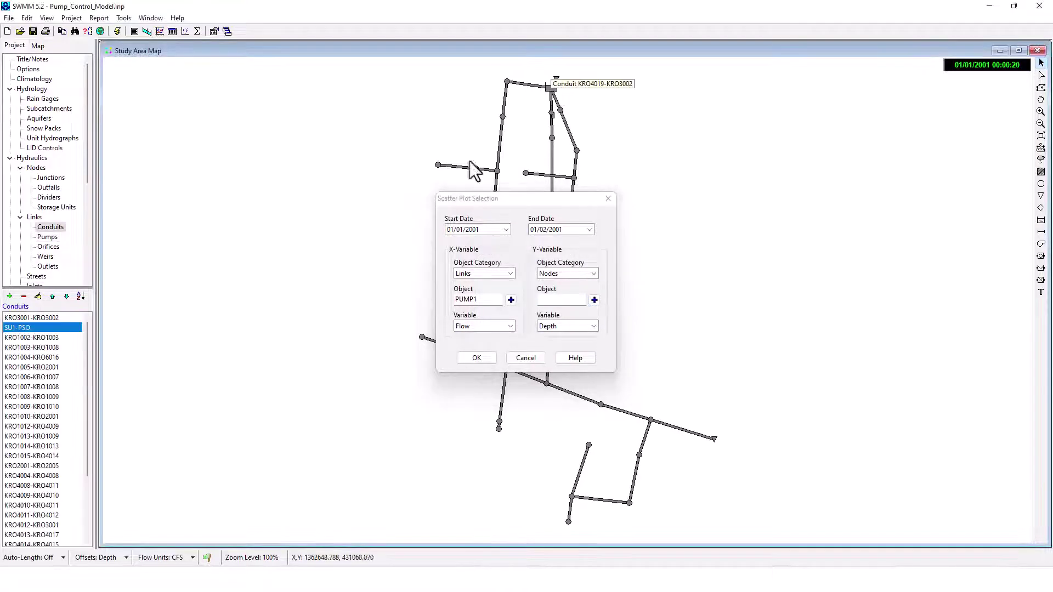
left_click(594, 300)
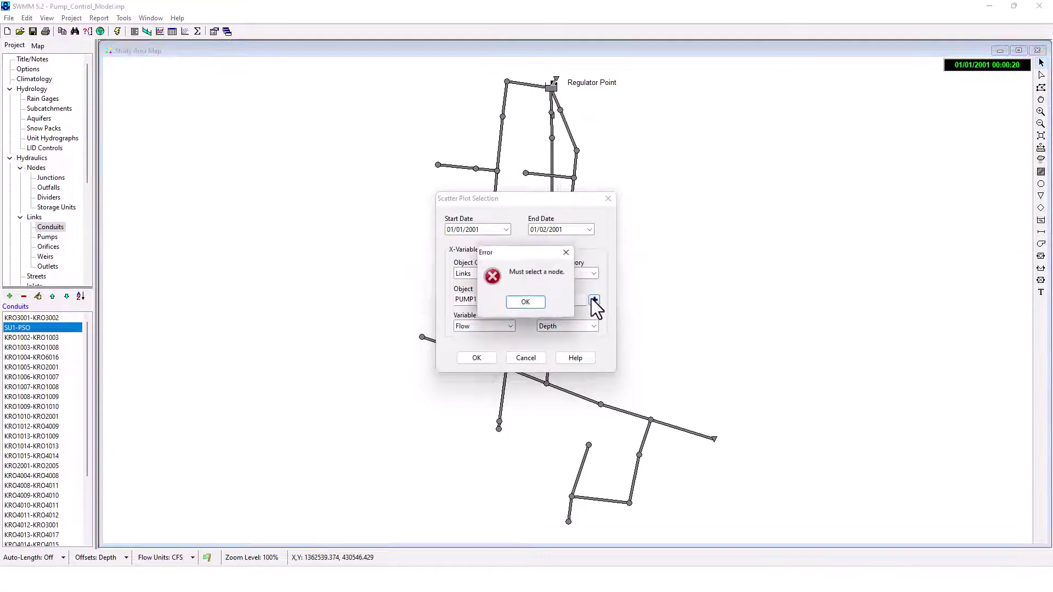
left_click(529, 301)
left_click(59, 327)
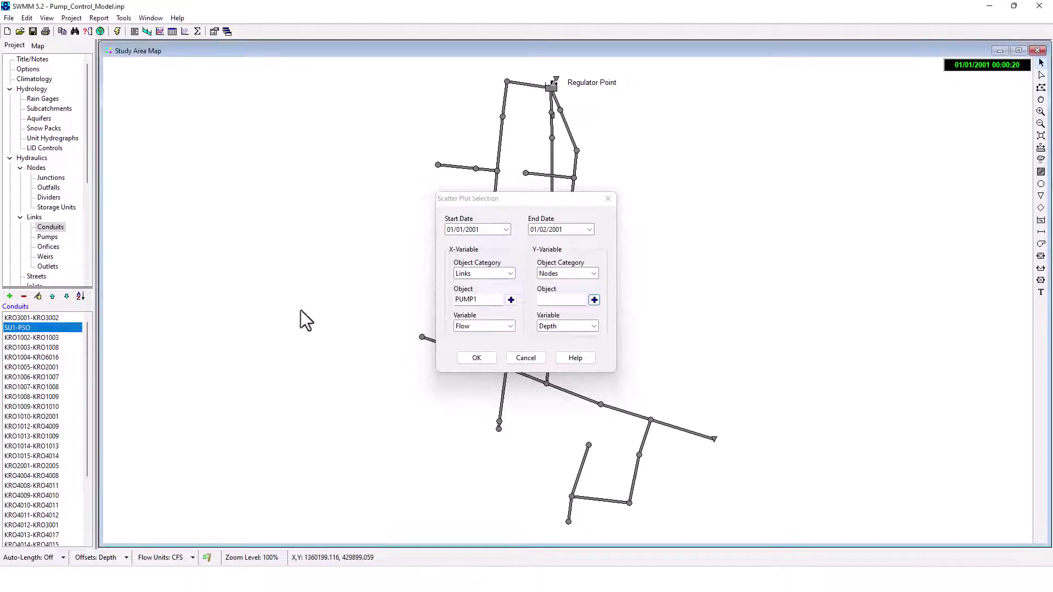
left_click(588, 273)
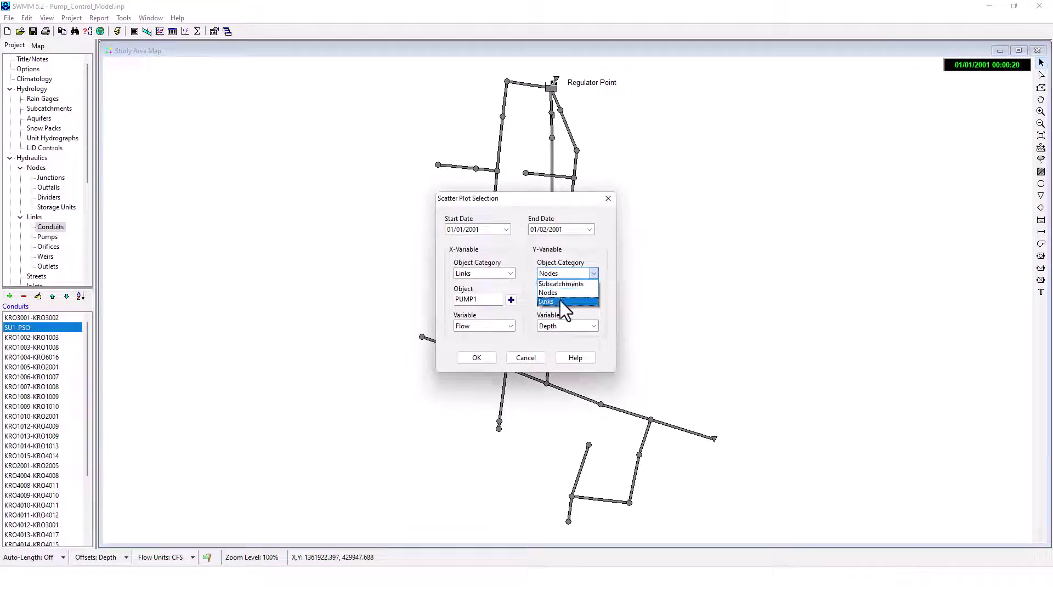
left_click(560, 301)
double_click(44, 327)
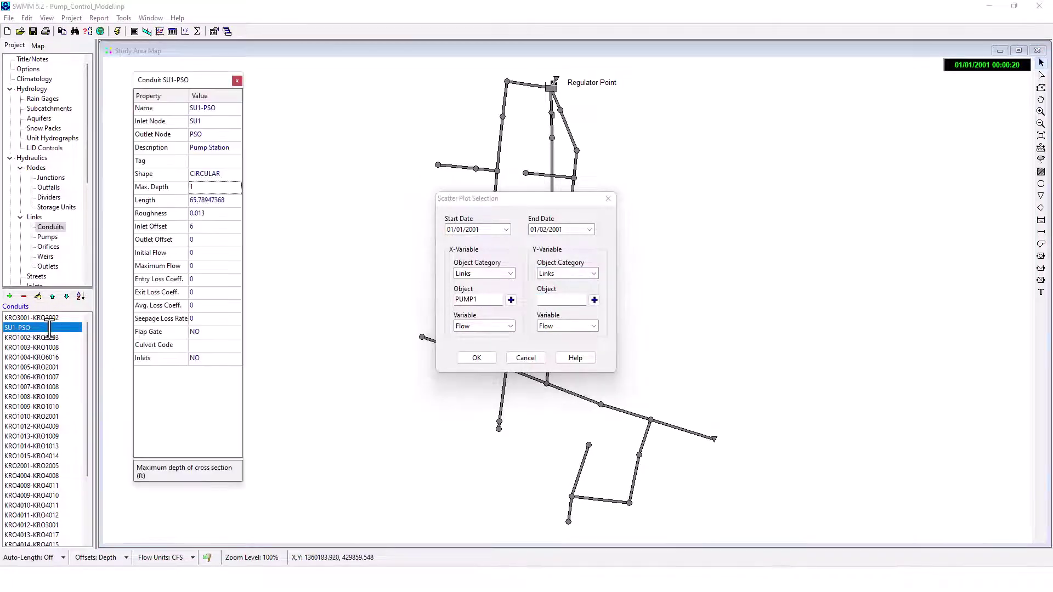
left_click(236, 81)
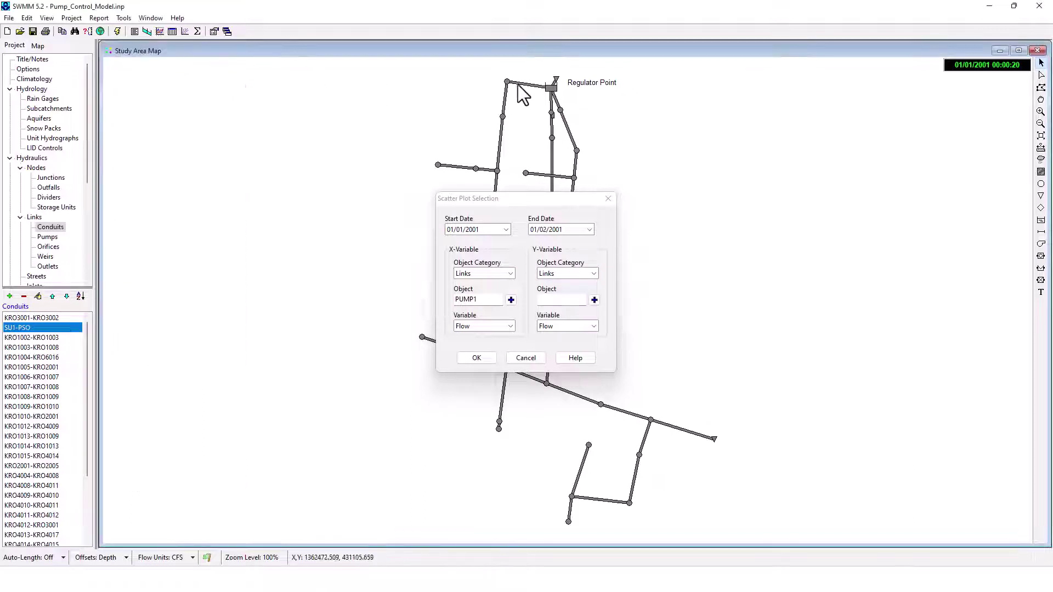
Step: Set storage node SU1 as the scatter plot's y-axis object
left_click(552, 88)
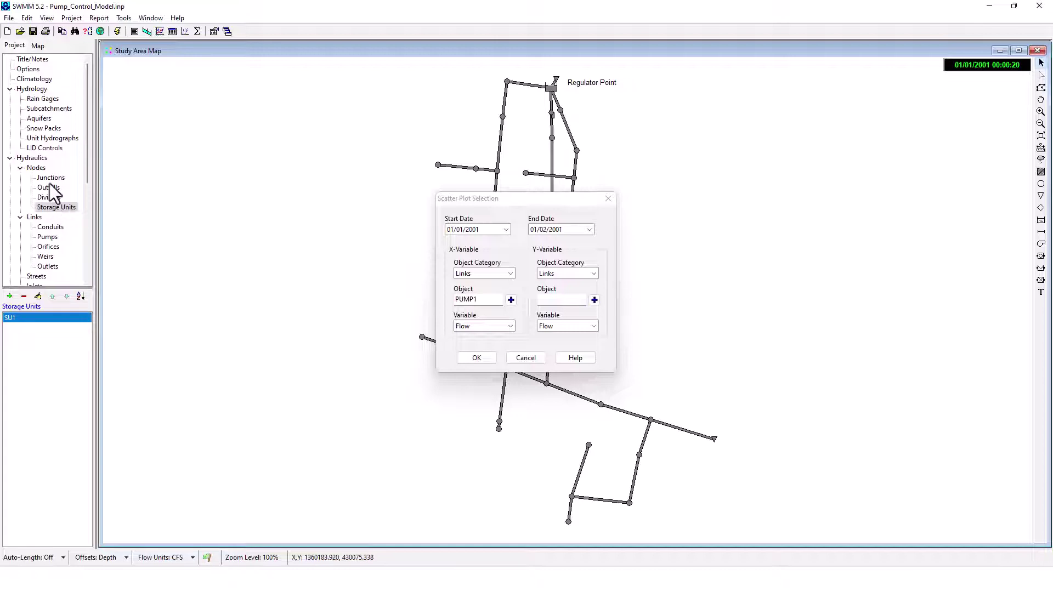
left_click(592, 274)
left_click(576, 295)
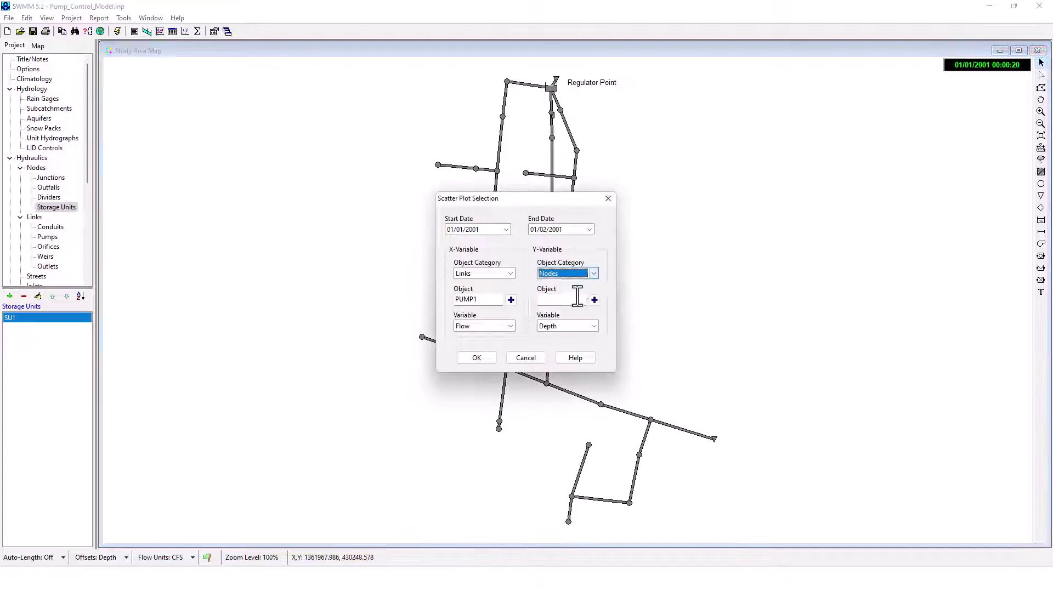
left_click(552, 88)
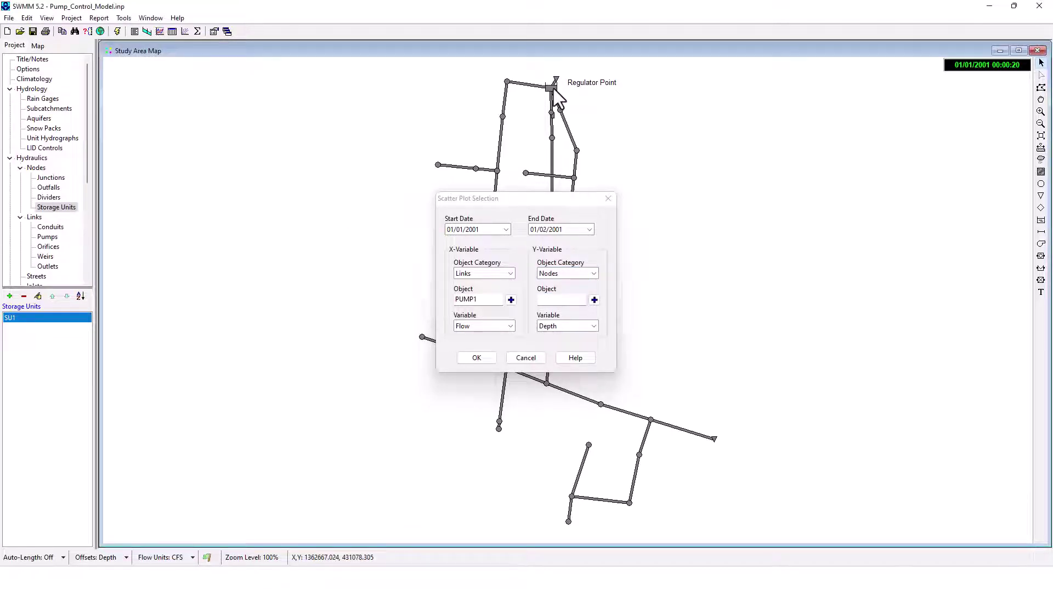
left_click(594, 299)
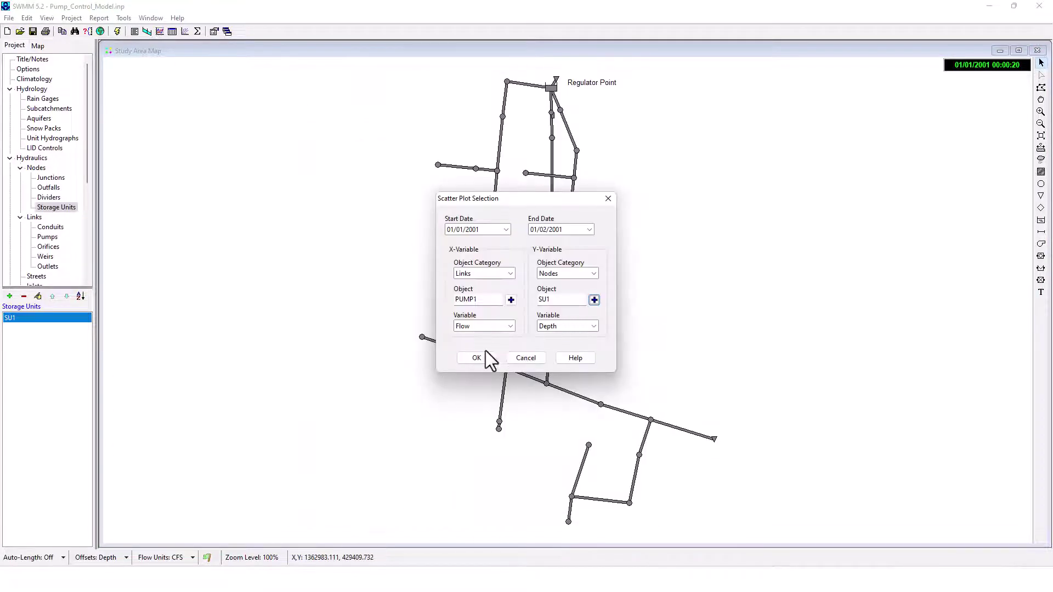
Step: Generate the SU1 depth versus PUMP1 flow scatter graph, inspect its axis, then close it
left_click(480, 357)
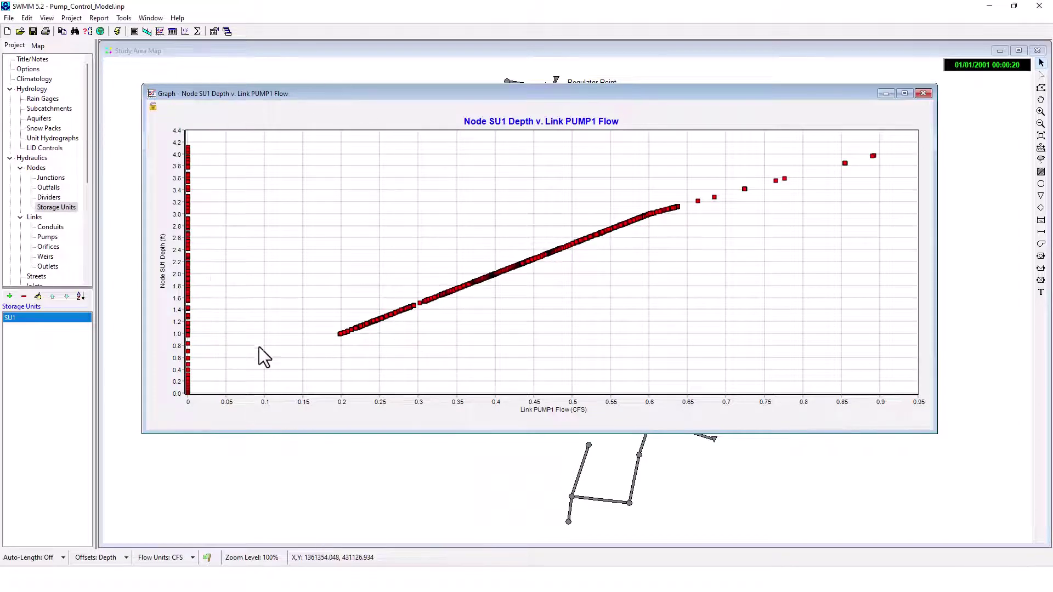
scroll(490, 284, "up", 2)
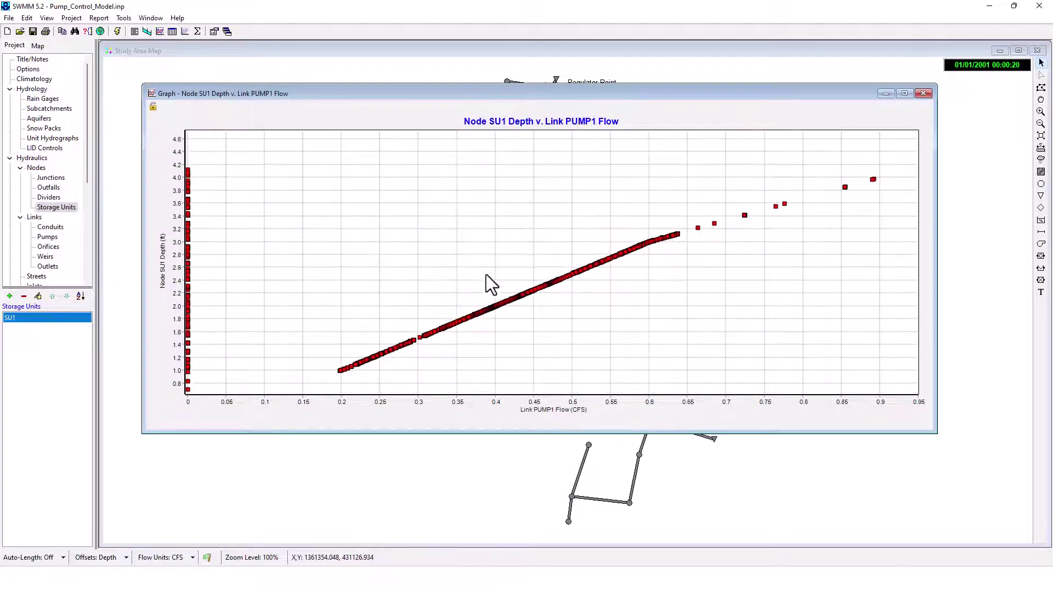
scroll(470, 259, "up", 4)
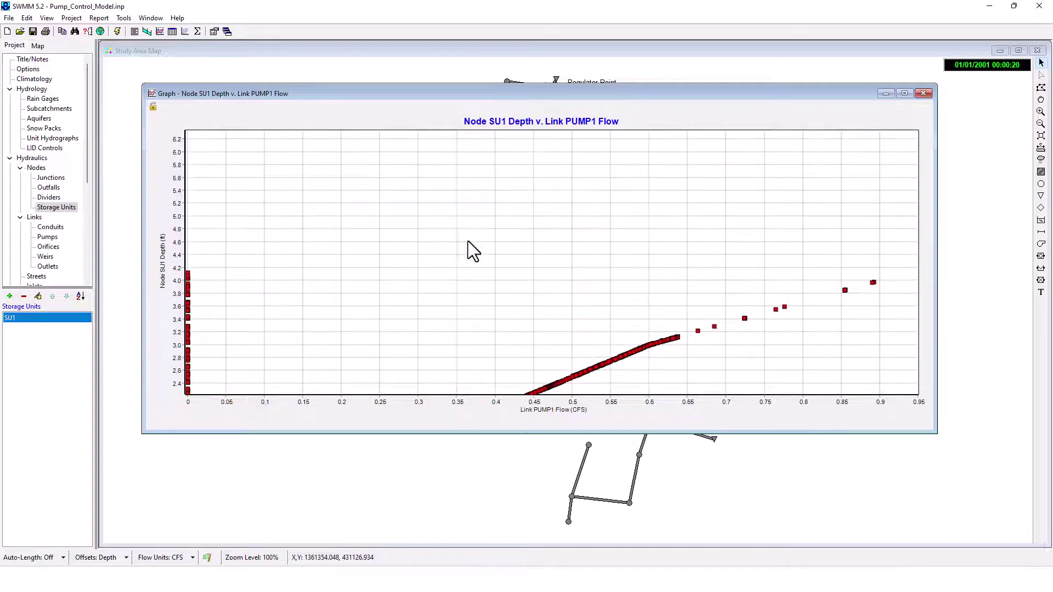
scroll(463, 230, "down", 10)
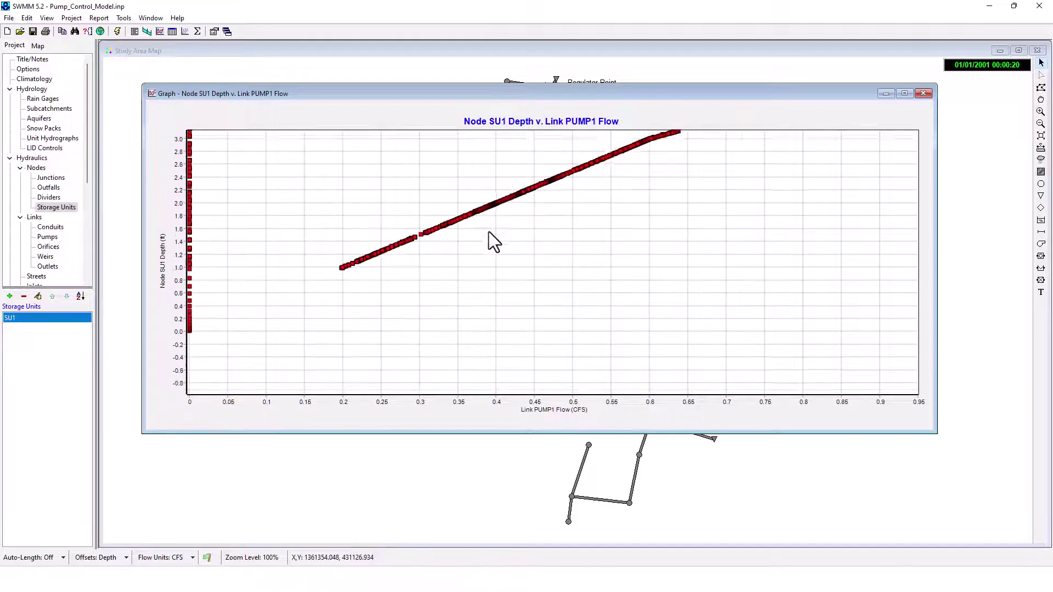
key("alt+Tab")
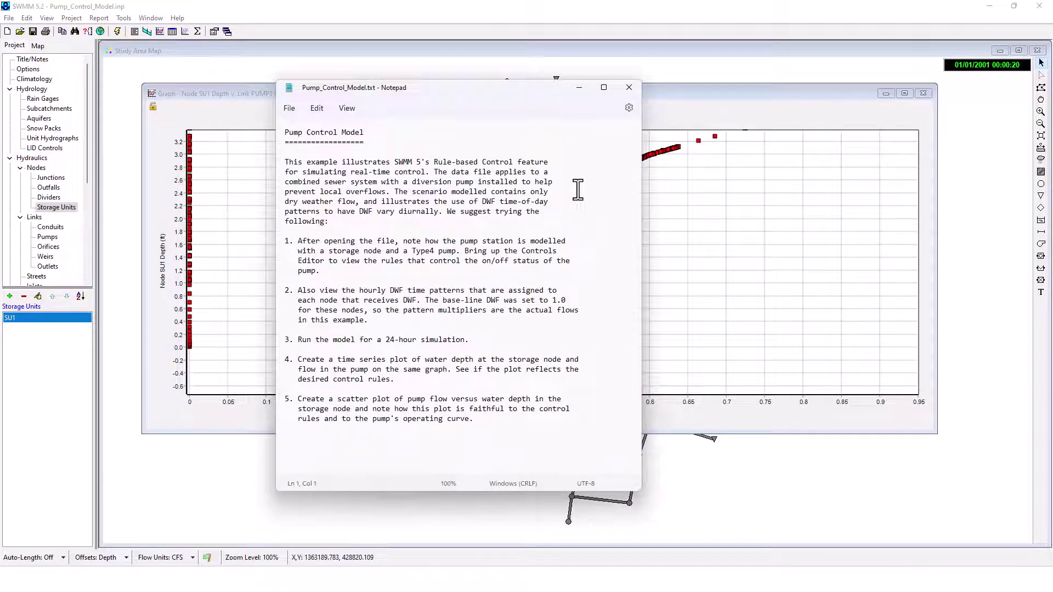
left_click_drag(399, 101, 482, 128)
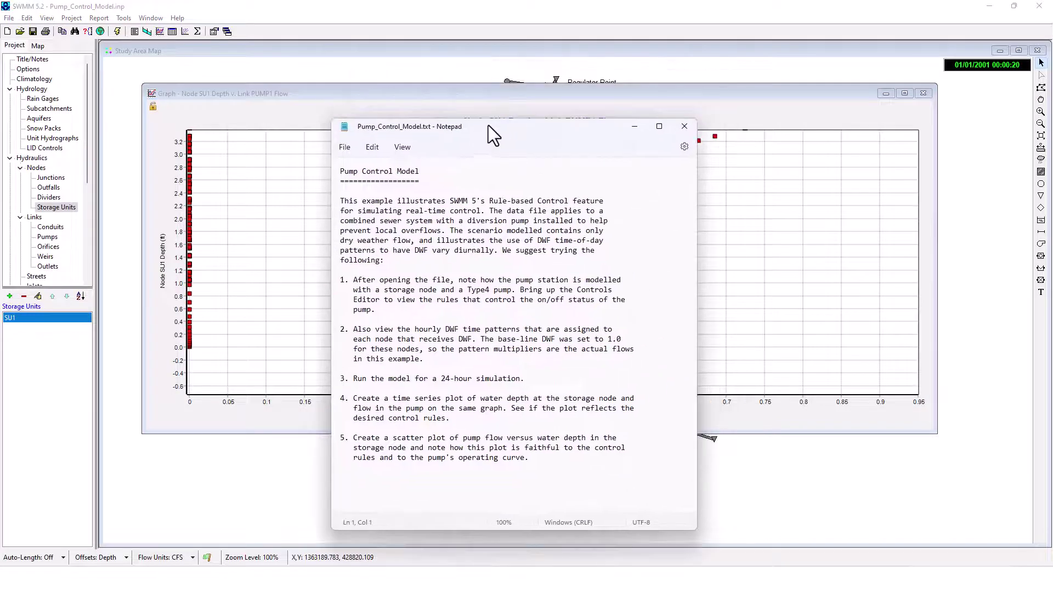
left_click(923, 93)
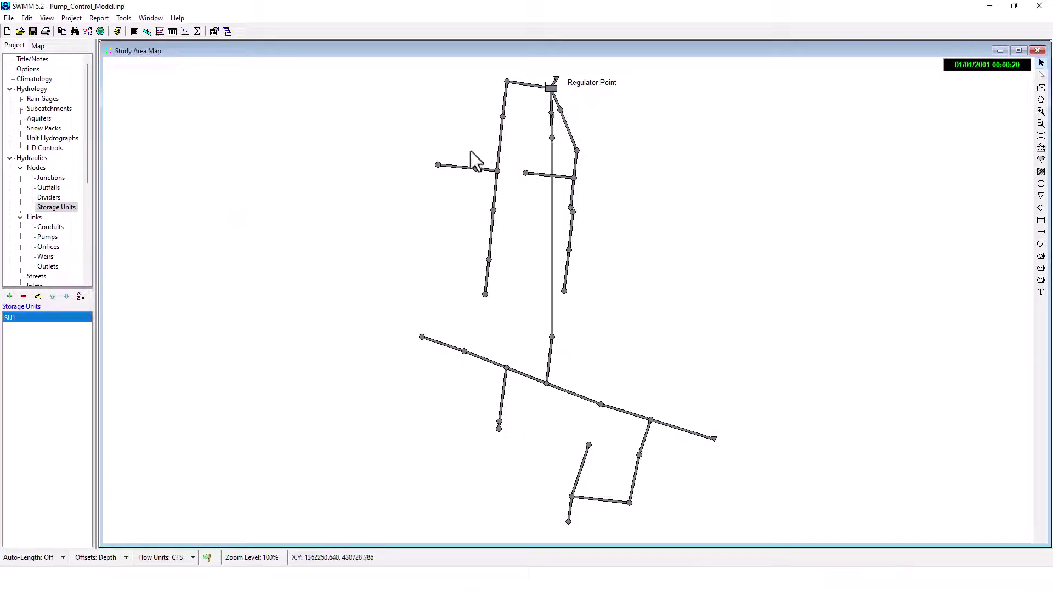